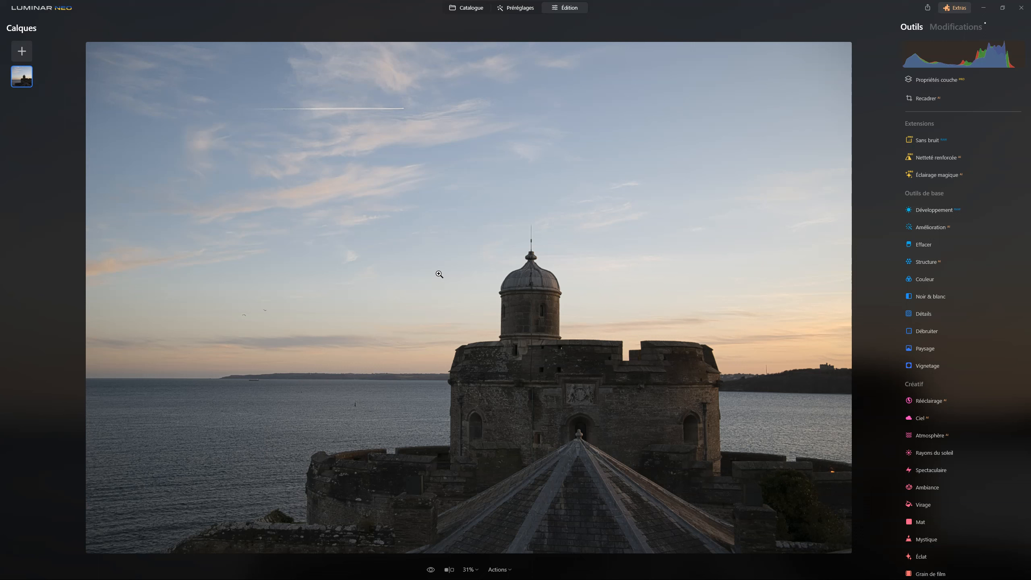
- Enable automatic distortion correction, chromatic aberration correction and automatic defringing in the Développement tool's Optique settings
click(934, 211)
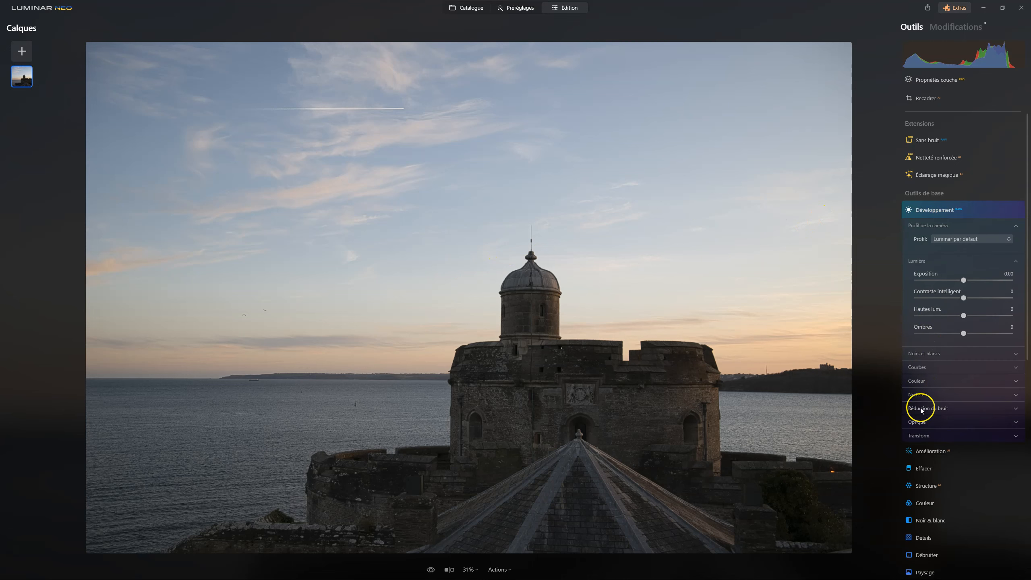
click(921, 421)
click(928, 436)
click(928, 449)
click(927, 463)
- In Développement, set Hautes lum. to -39, Ombres to 48, Blancs to 23, Noirs to -46 and Exposition to 0.26
drag(959, 331, 945, 316)
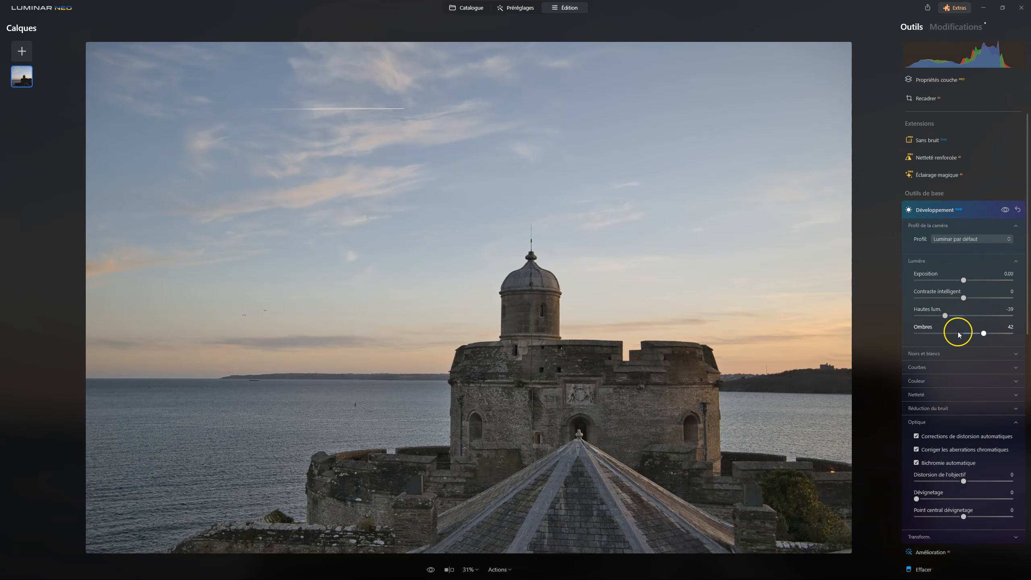
click(930, 353)
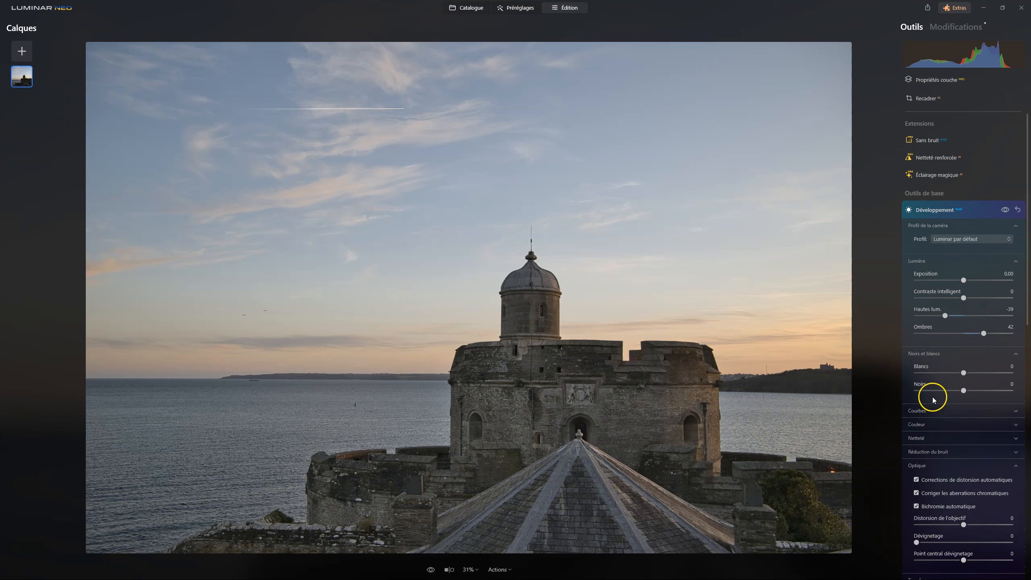
drag(964, 391, 974, 373)
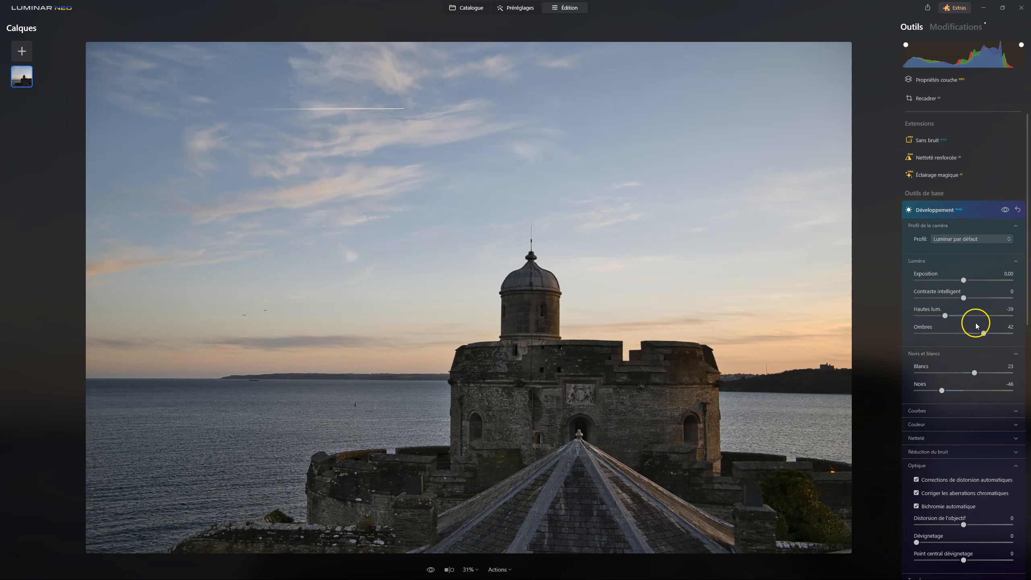
drag(984, 333, 987, 333)
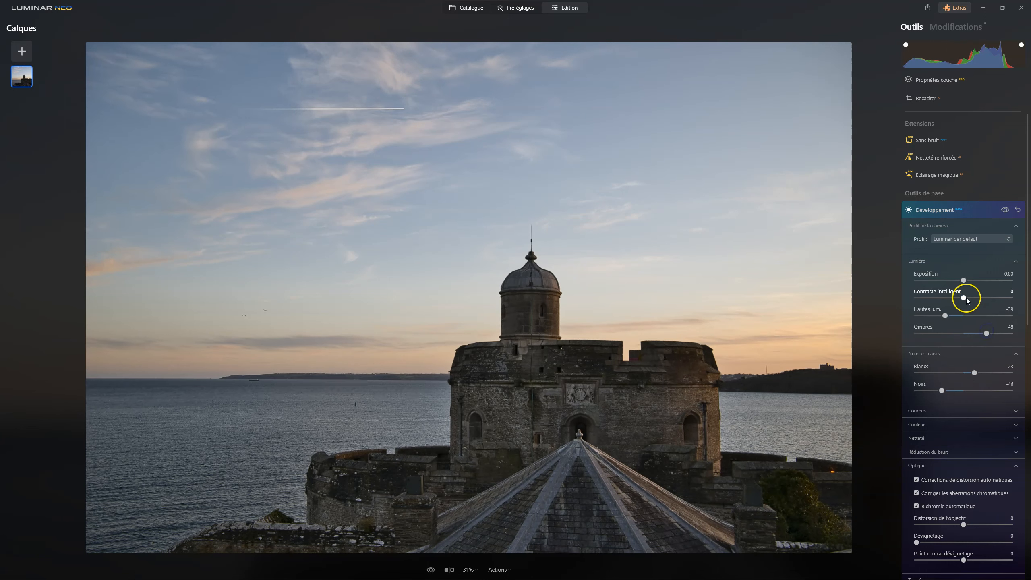
drag(964, 281, 967, 281)
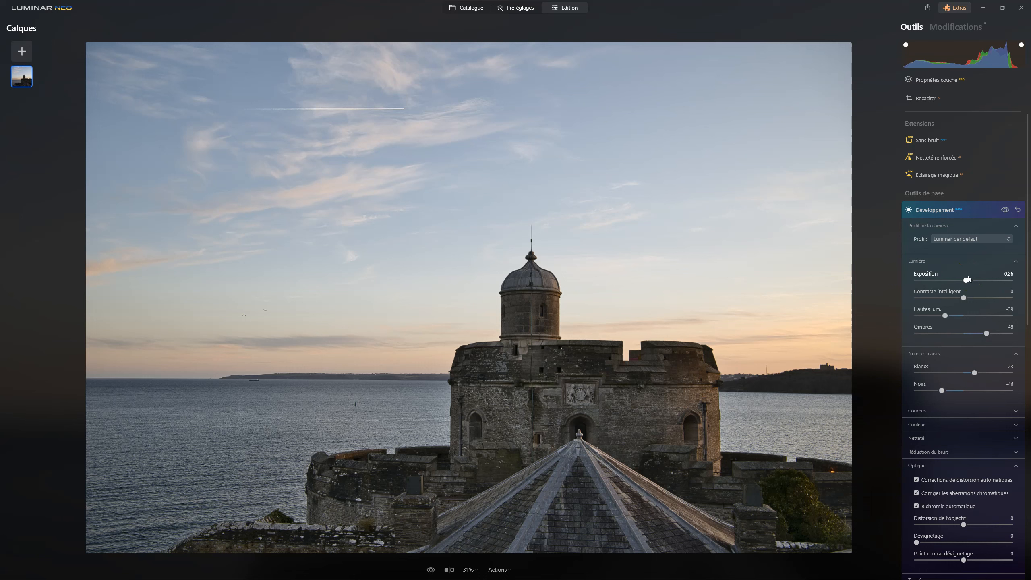
click(940, 214)
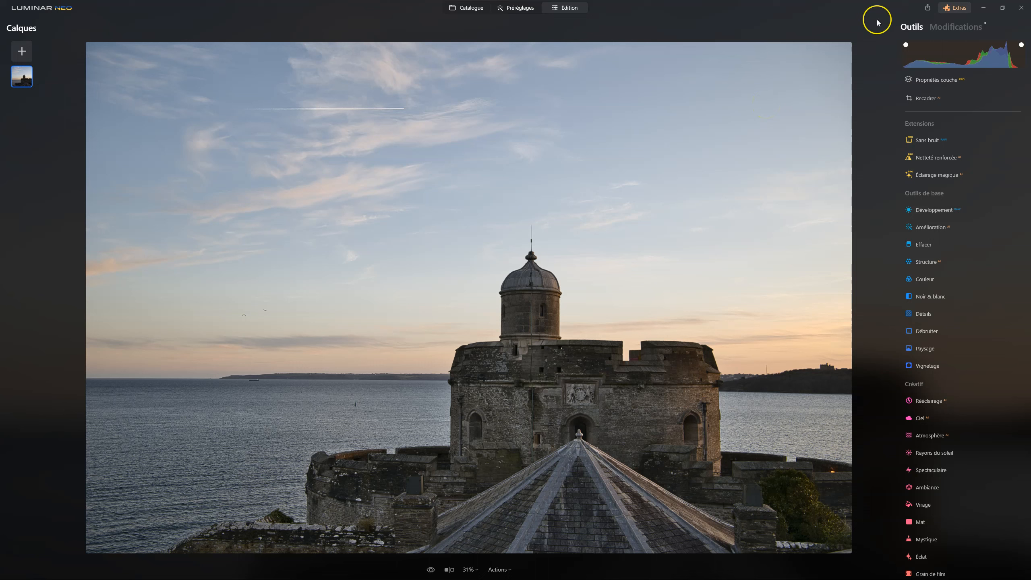
- Change the camera profile in Développement to Nikon Z 5 Camera Flat
click(938, 209)
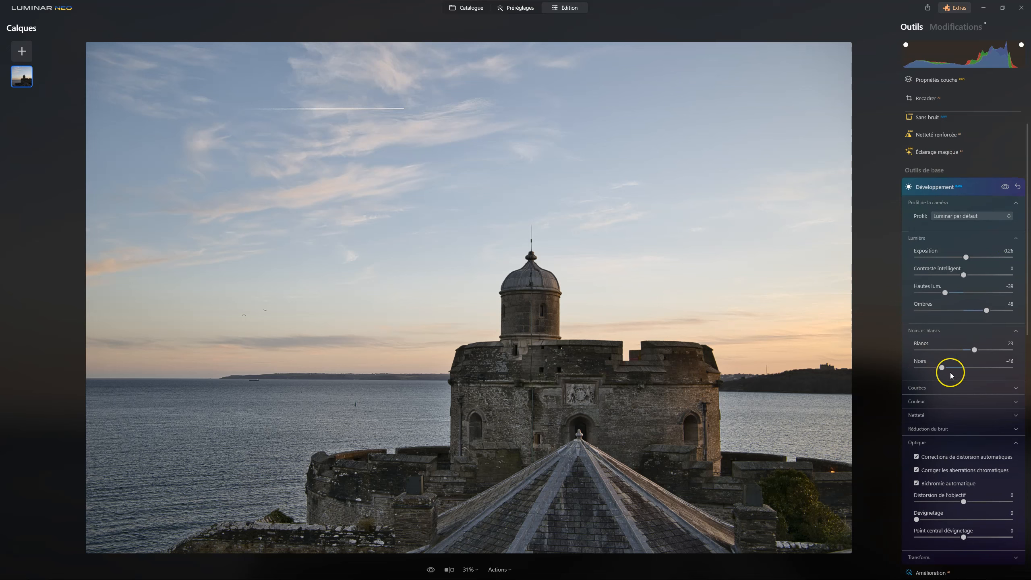
click(962, 215)
click(941, 270)
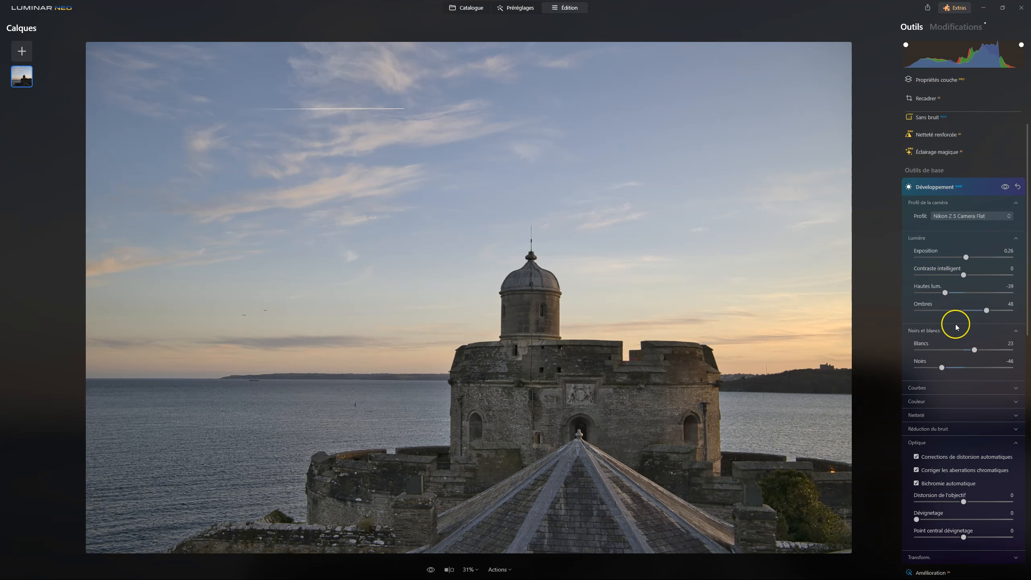
- Warm the photo's white balance by setting Température to 9041, and close the Développement tool
click(918, 401)
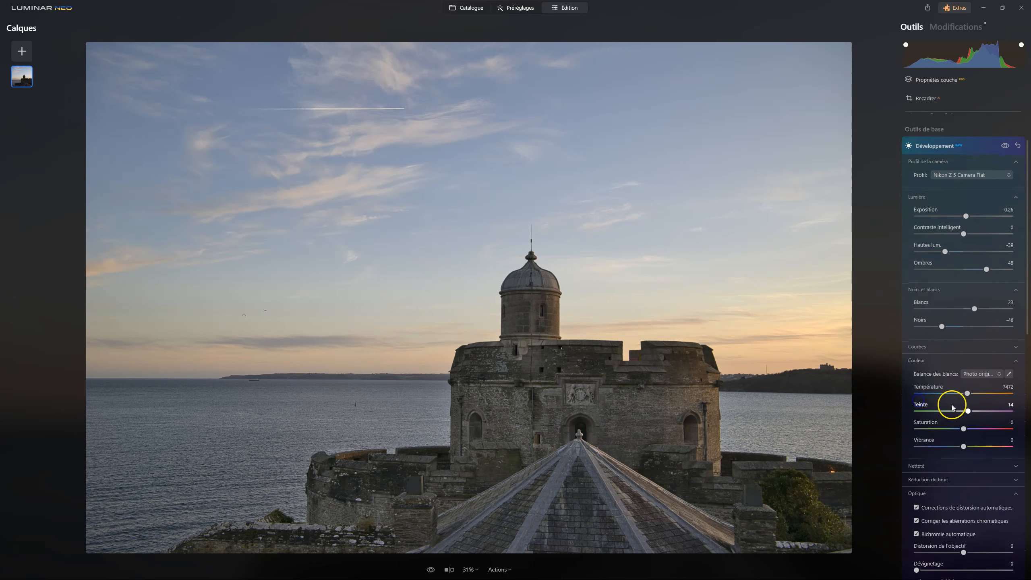
drag(967, 388, 972, 388)
click(898, 210)
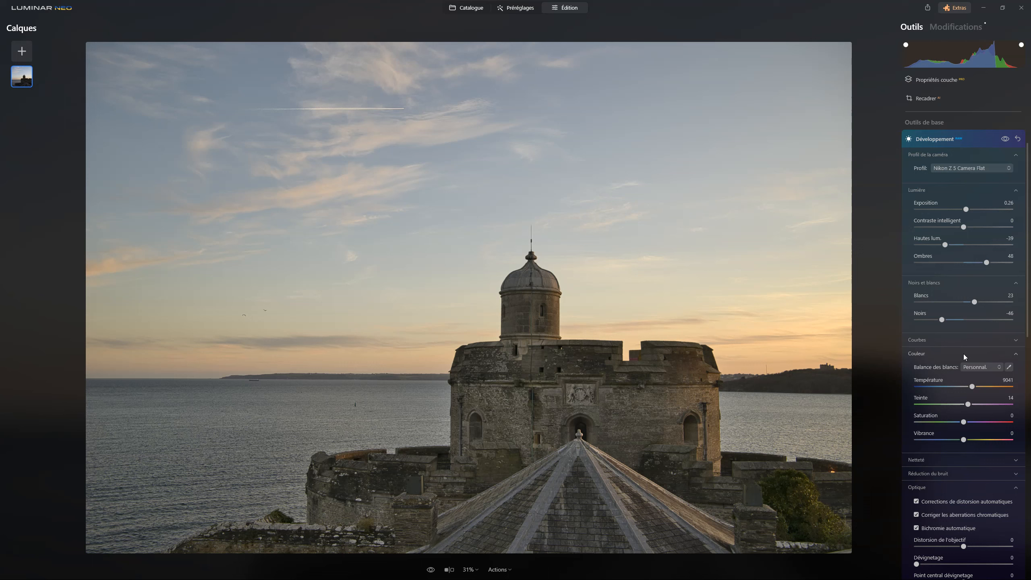
click(935, 139)
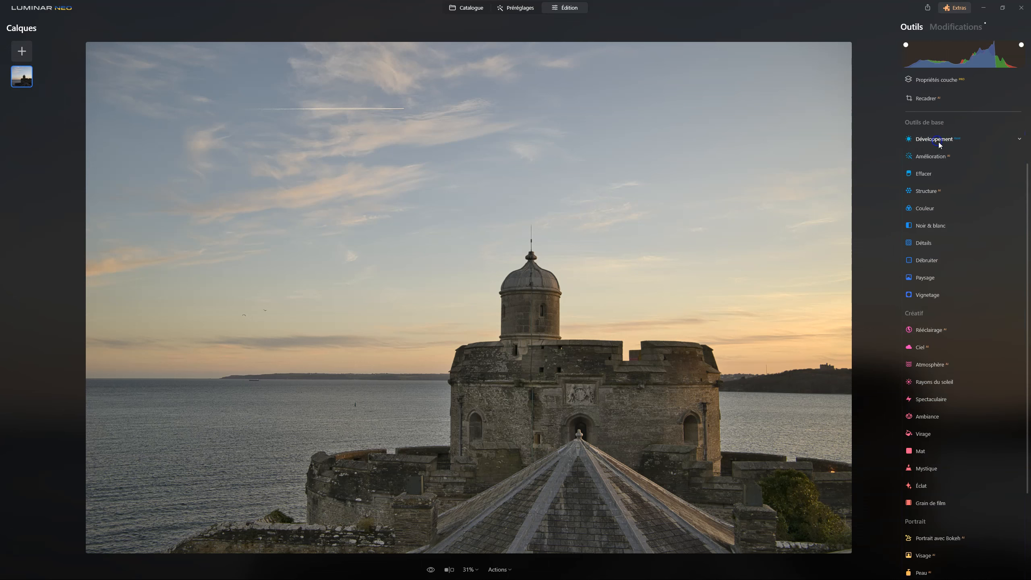
- In the Amélioration tool, set Accent to 34 and Embellisseur de Ciel to 14
scroll(950, 170, up, 2)
click(932, 228)
click(916, 271)
drag(923, 271, 949, 271)
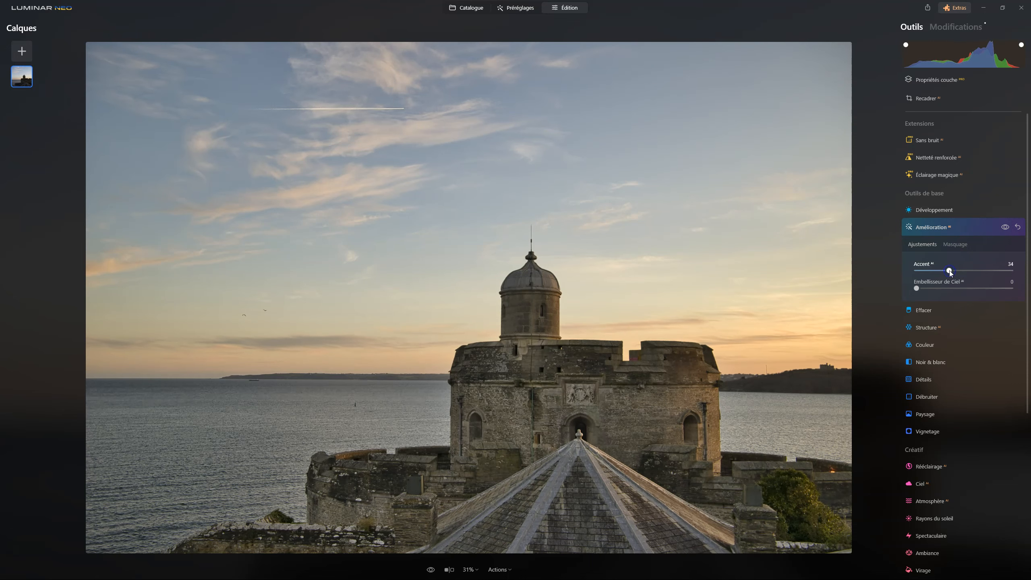
click(927, 290)
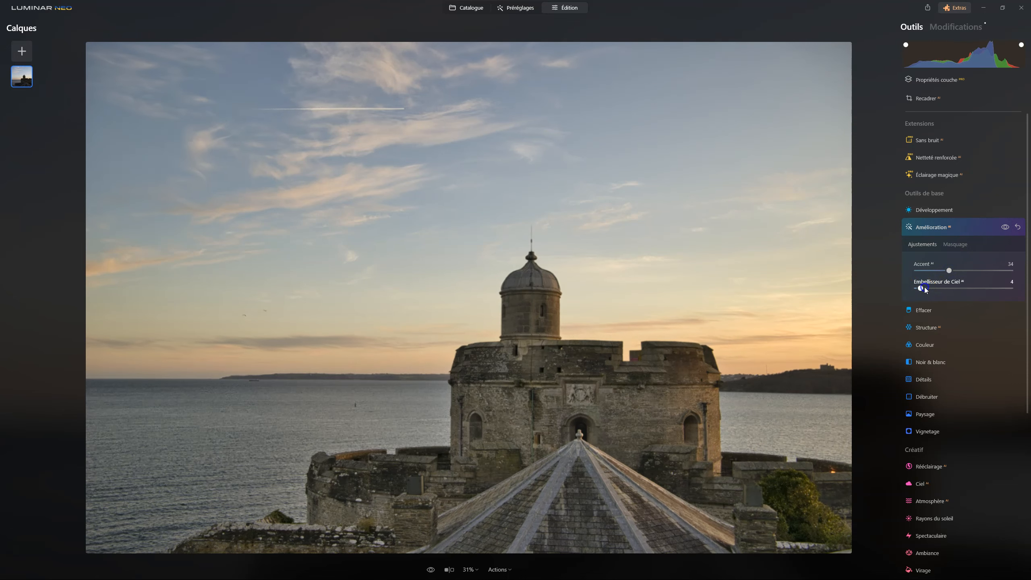
- Compare the photo with and without Amélioration, and raise Accent to 52
click(1004, 228)
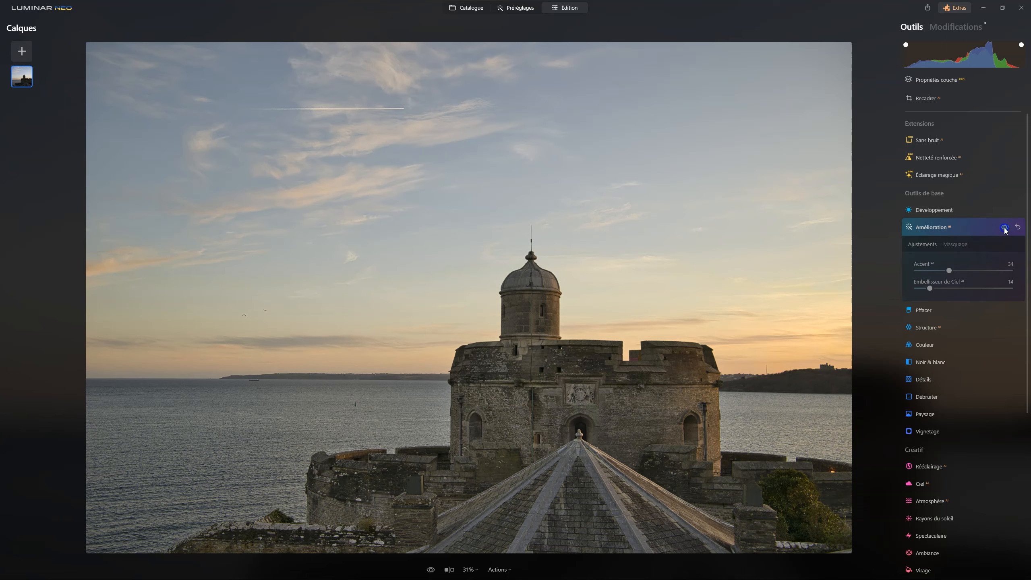
click(1005, 228)
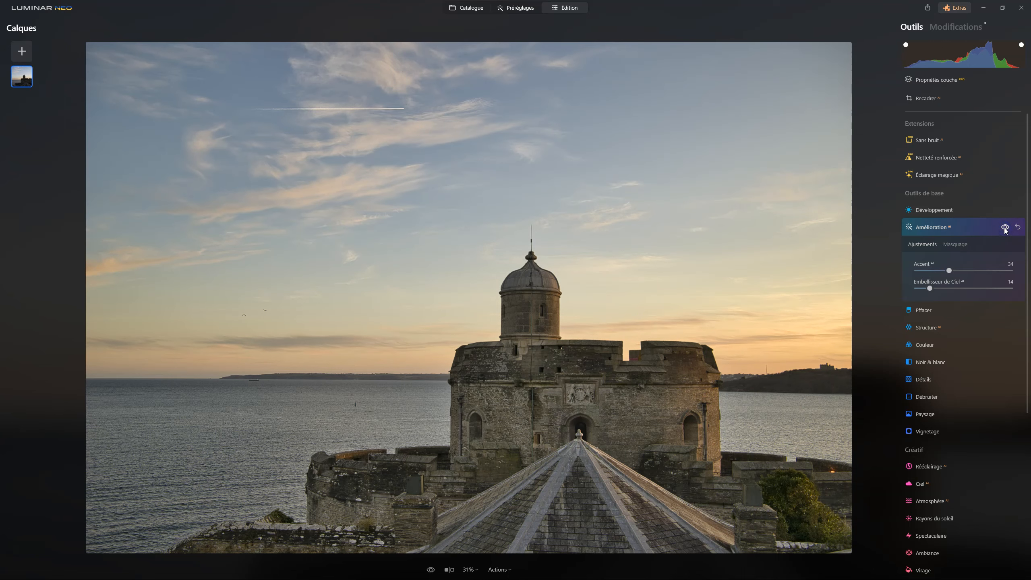
drag(950, 273, 968, 276)
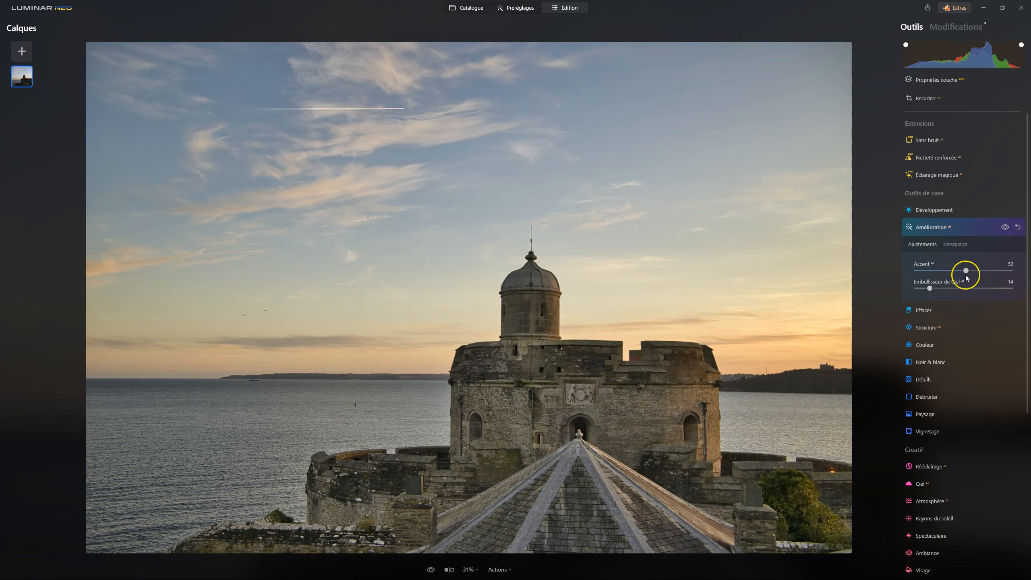
click(1004, 229)
click(1005, 228)
click(936, 227)
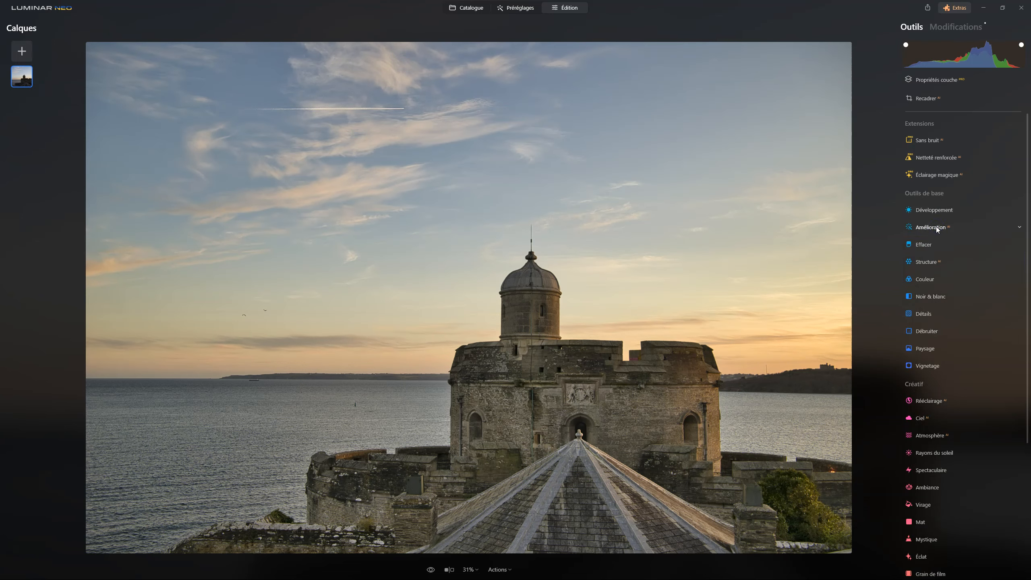
- Check where the applied Amélioration settings are stored among the photo's modifications
click(936, 226)
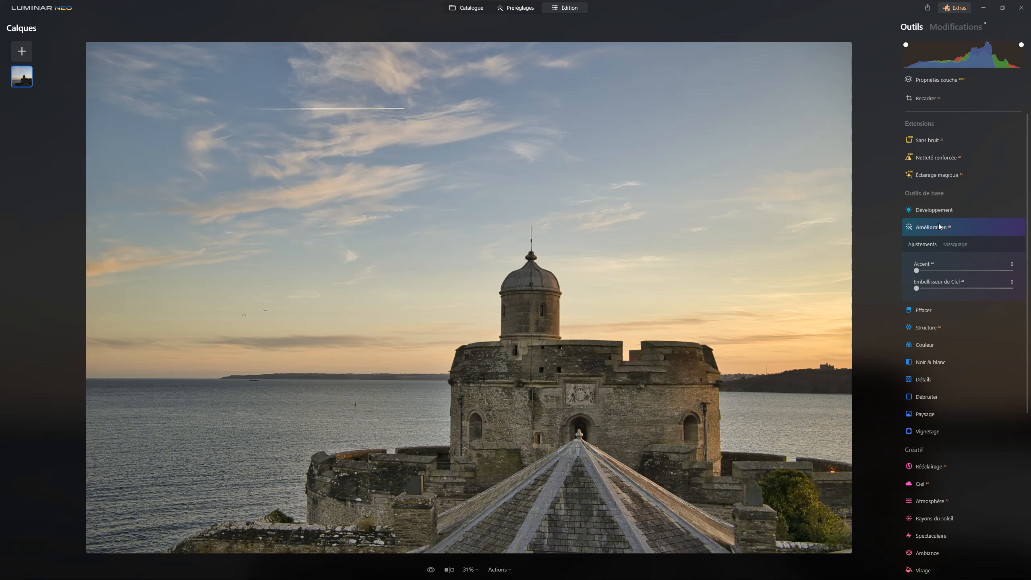
click(948, 28)
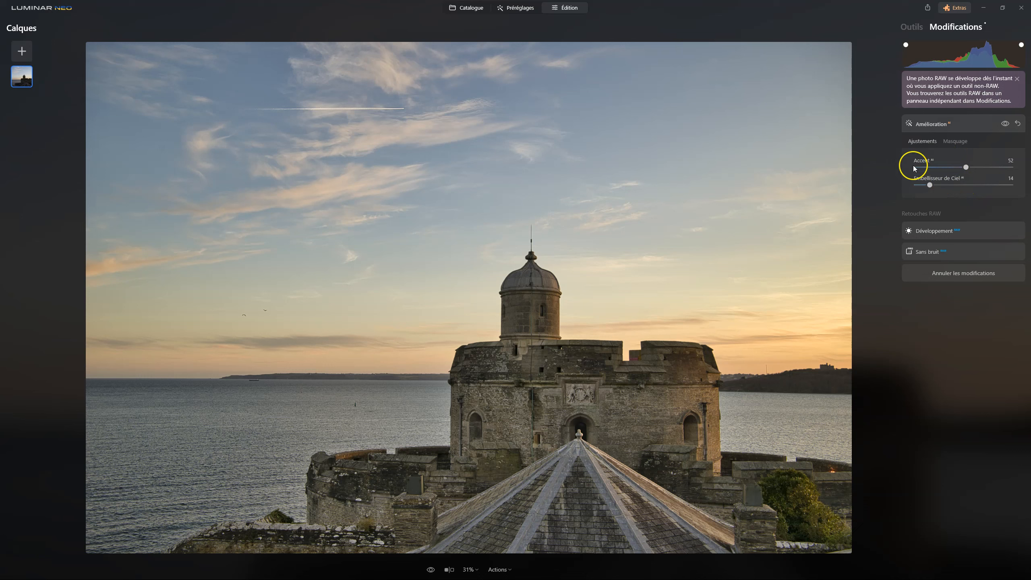
click(914, 28)
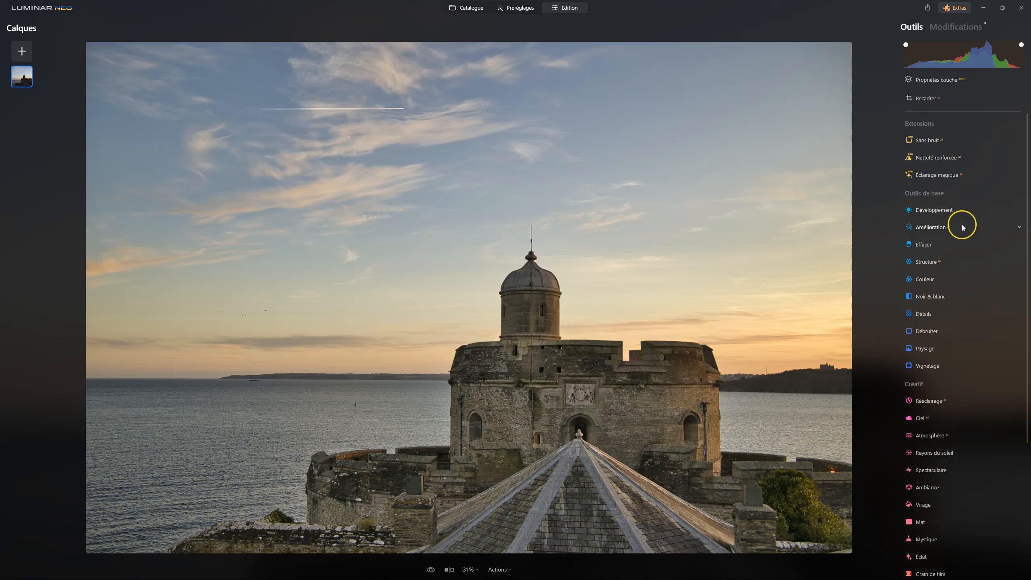
- Paint a Structure mask over the castle's stonework and erase the overspill at the gap in the battlements
click(927, 261)
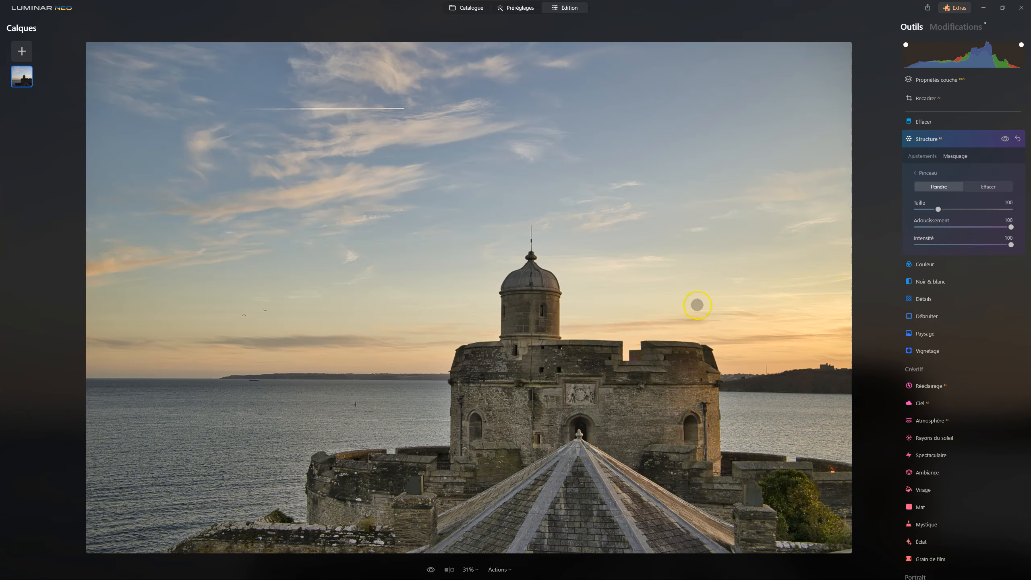
mouse_move(544, 410)
mouse_down()
mouse_move(495, 393)
mouse_move(580, 419)
mouse_move(637, 416)
mouse_move(508, 411)
mouse_move(527, 392)
mouse_move(667, 398)
mouse_move(604, 382)
mouse_move(523, 333)
mouse_move(538, 300)
mouse_move(492, 372)
mouse_move(686, 371)
mouse_move(520, 426)
mouse_move(645, 437)
mouse_move(709, 400)
mouse_up()
click(988, 187)
drag(619, 358, 629, 349)
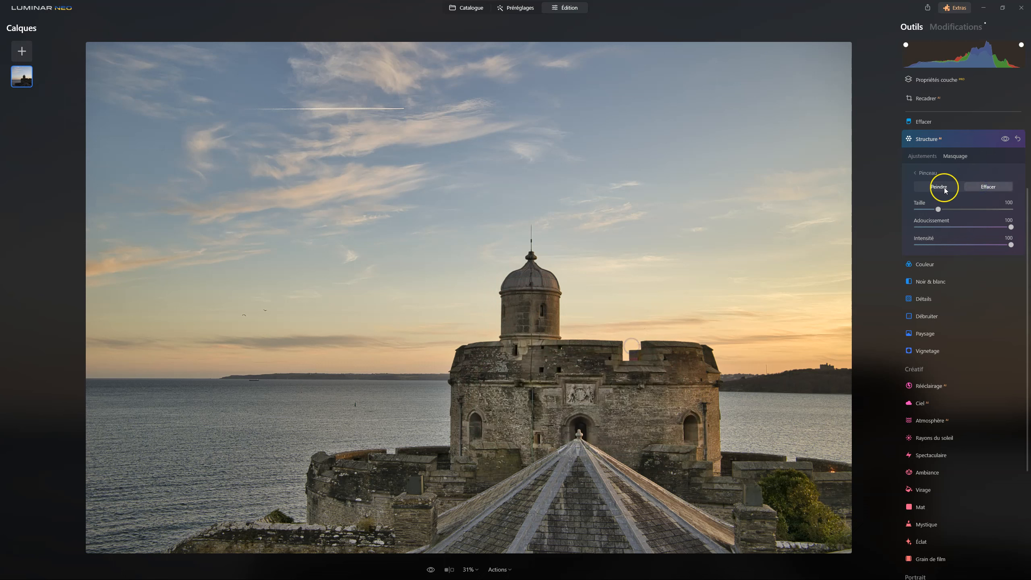
- Set the masked Structure effect's Quantité to 41 and close the tool
click(928, 173)
click(927, 158)
mouse_move(990, 182)
mouse_down()
mouse_move(966, 183)
mouse_move(1001, 182)
mouse_move(967, 183)
mouse_move(996, 183)
mouse_move(973, 182)
mouse_move(982, 182)
mouse_up()
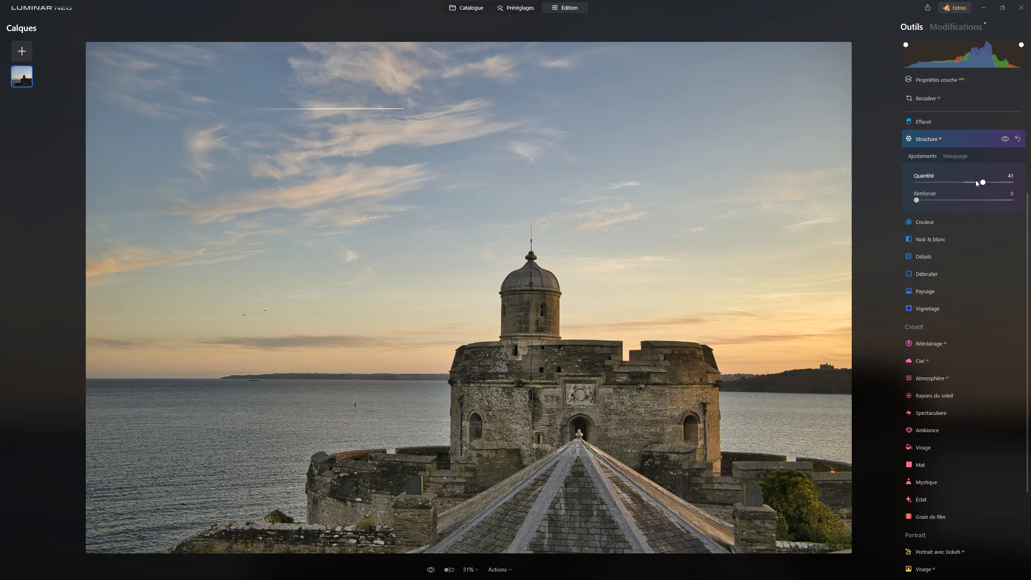
click(937, 142)
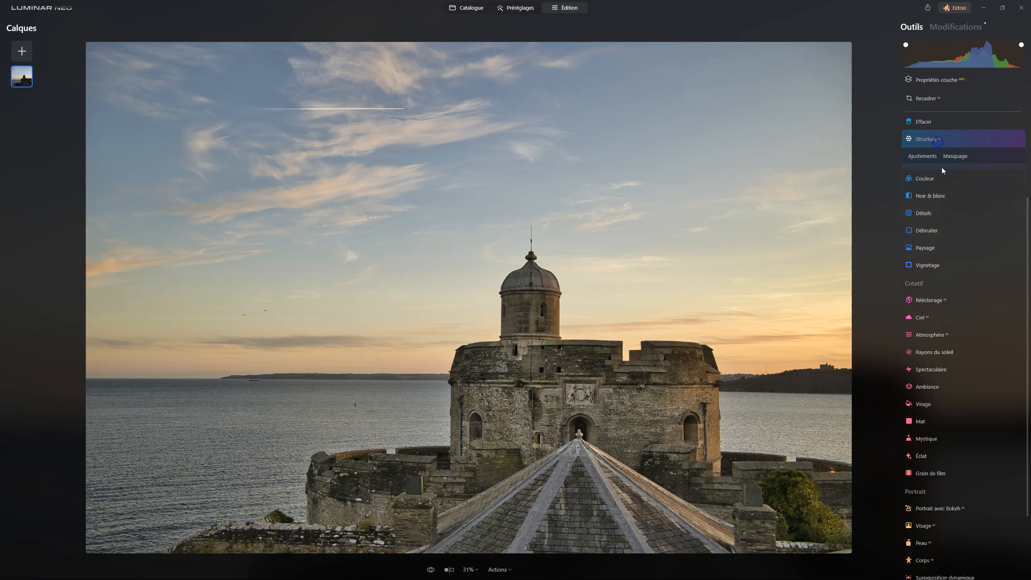
- Compare the freshly reopened Structure tool with the Structure edit recorded among the modifications
click(926, 139)
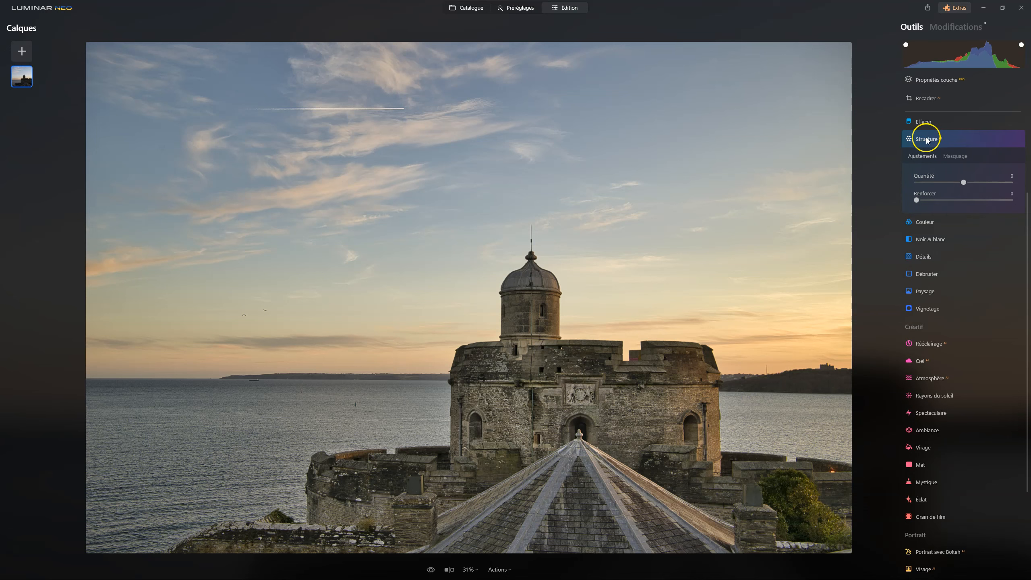
click(957, 28)
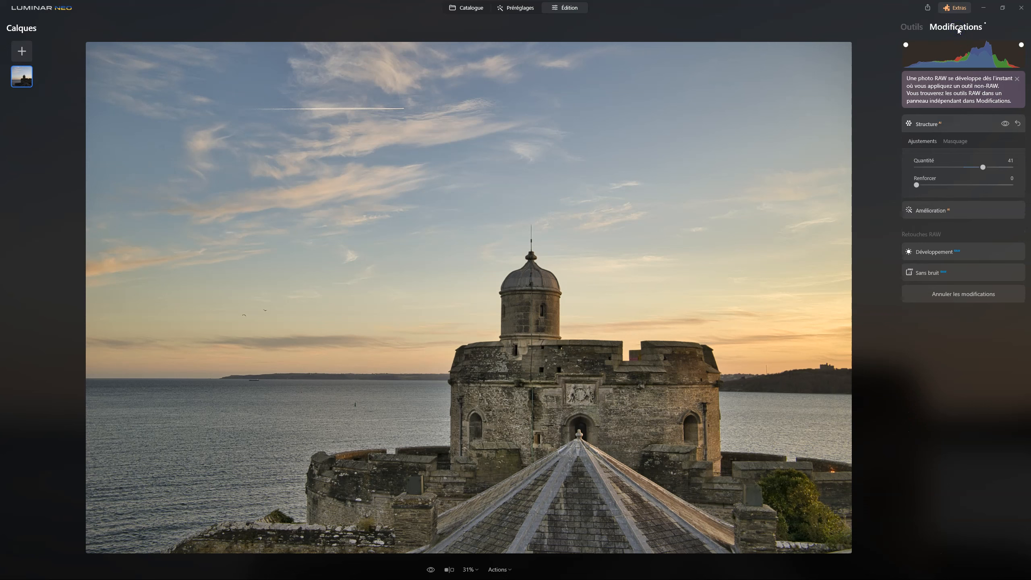
click(911, 27)
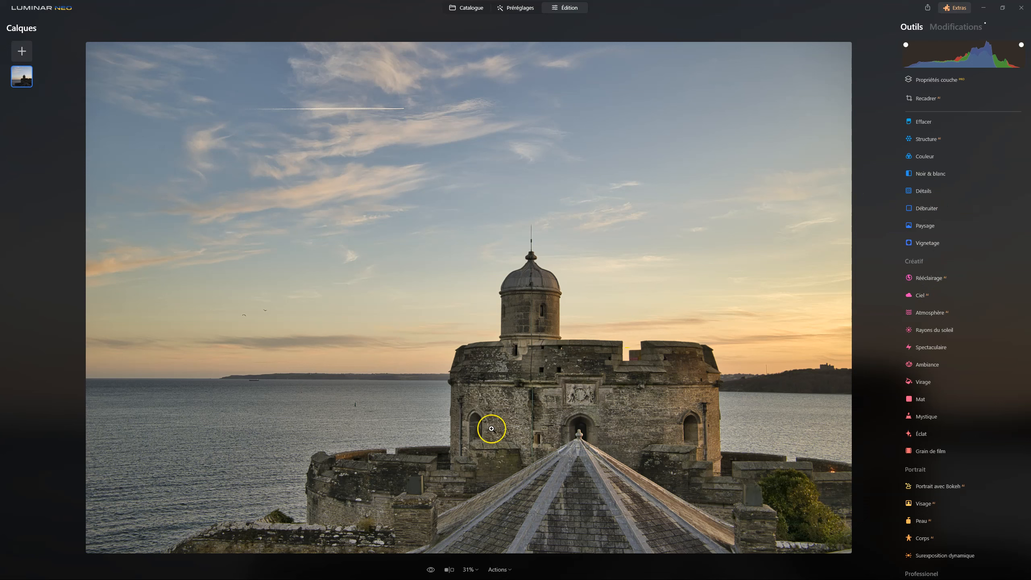
- Readjust the recorded edits: set Structure Quantité to 28, Amélioration Accent to 55 and Embellisseur de Ciel to 22
click(957, 28)
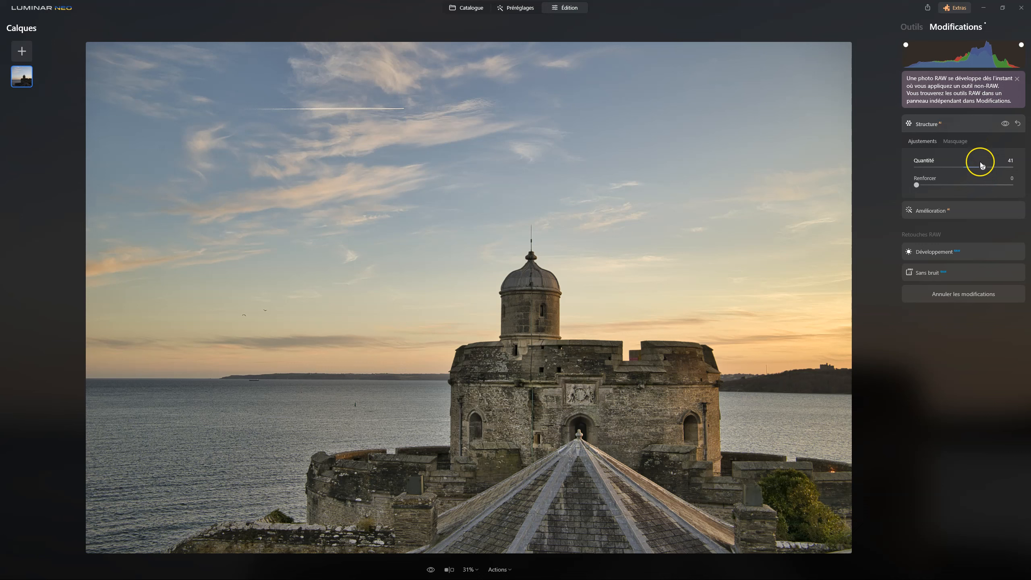
mouse_move(983, 167)
mouse_down()
mouse_move(973, 168)
mouse_move(982, 168)
mouse_up()
click(924, 214)
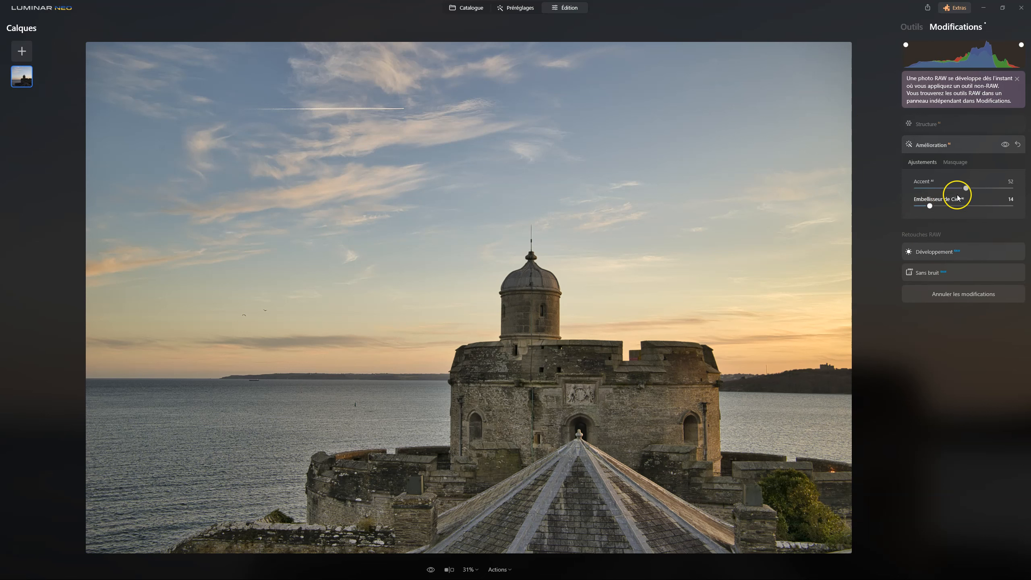
drag(966, 188, 939, 206)
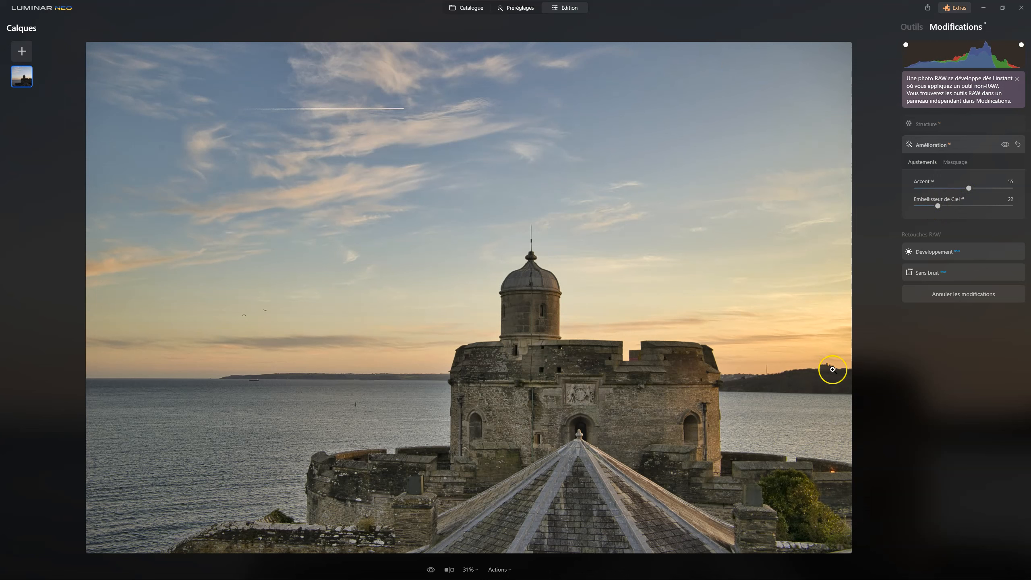
- Review the recorded Structure and Développement edits, checking how the photo looks at each stage
click(918, 126)
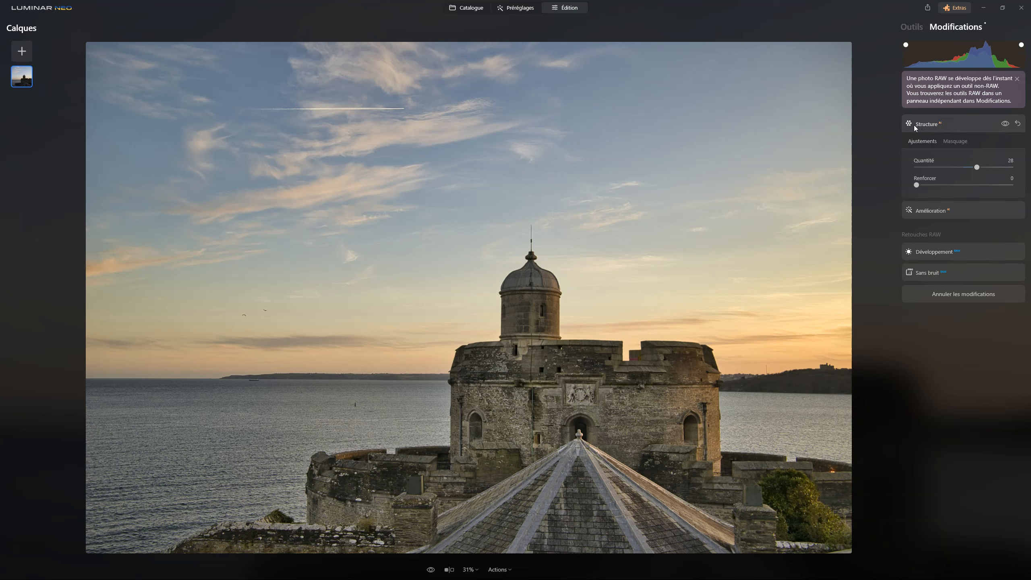
click(953, 249)
click(950, 252)
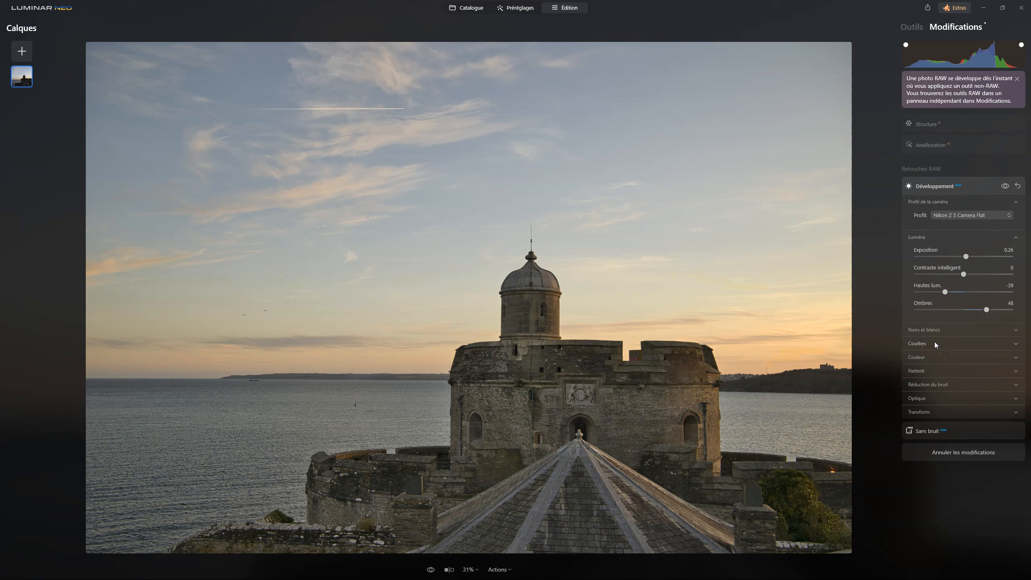
click(922, 123)
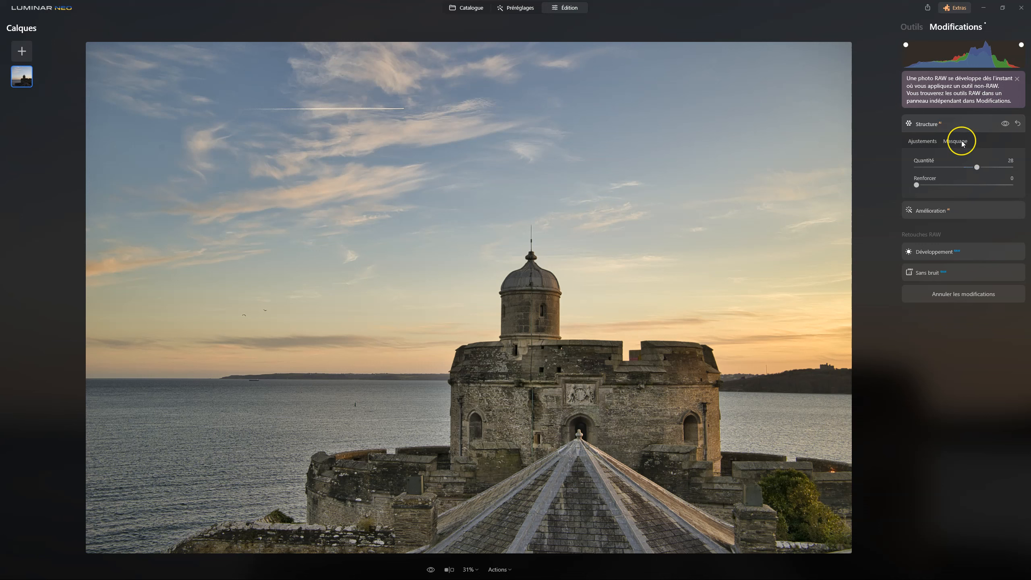
click(937, 251)
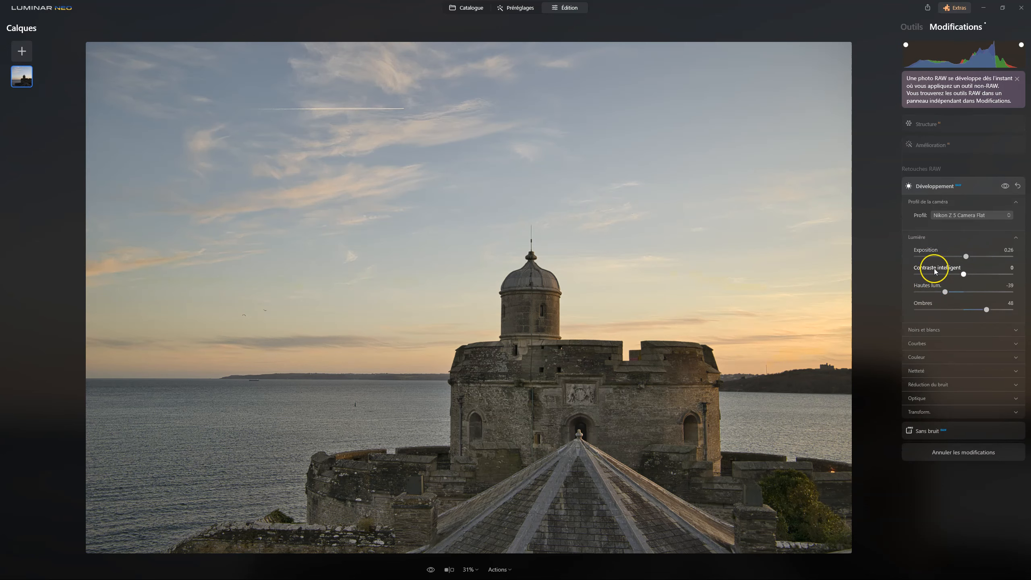
- Readjust the recorded edits: set Développement Exposition to -0.09 and Amélioration Accent to 58
drag(966, 257, 965, 258)
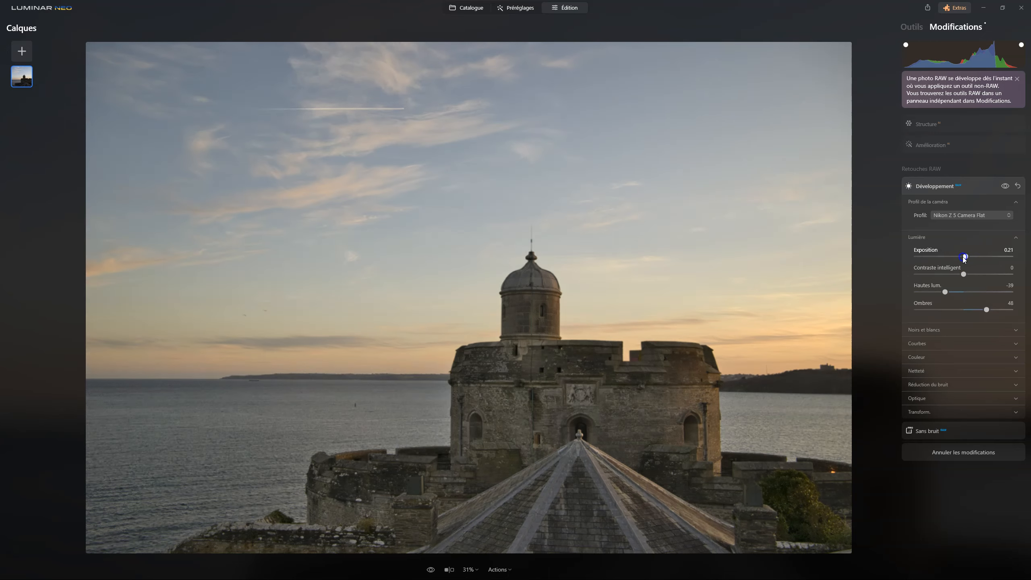
click(928, 128)
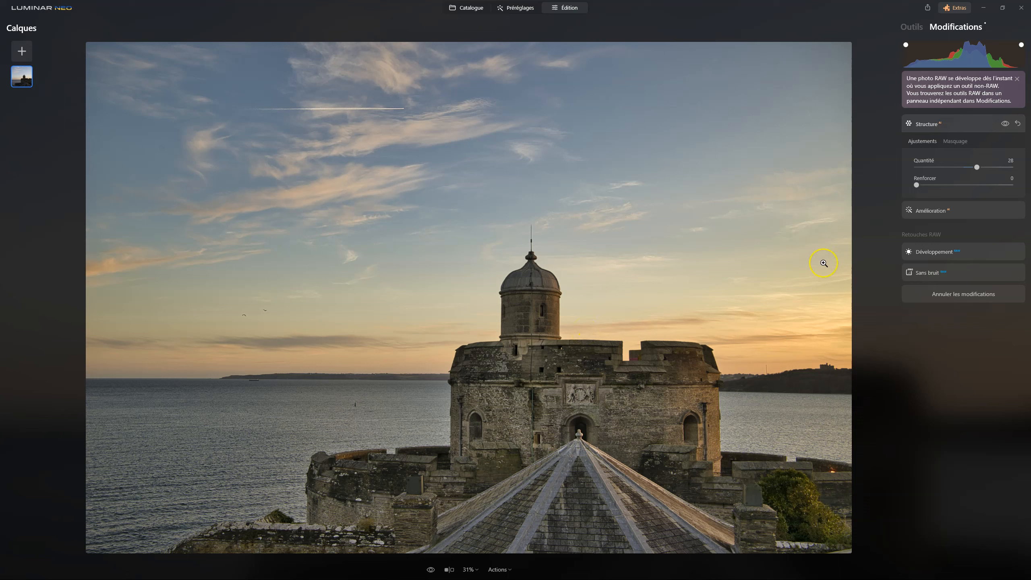
click(939, 212)
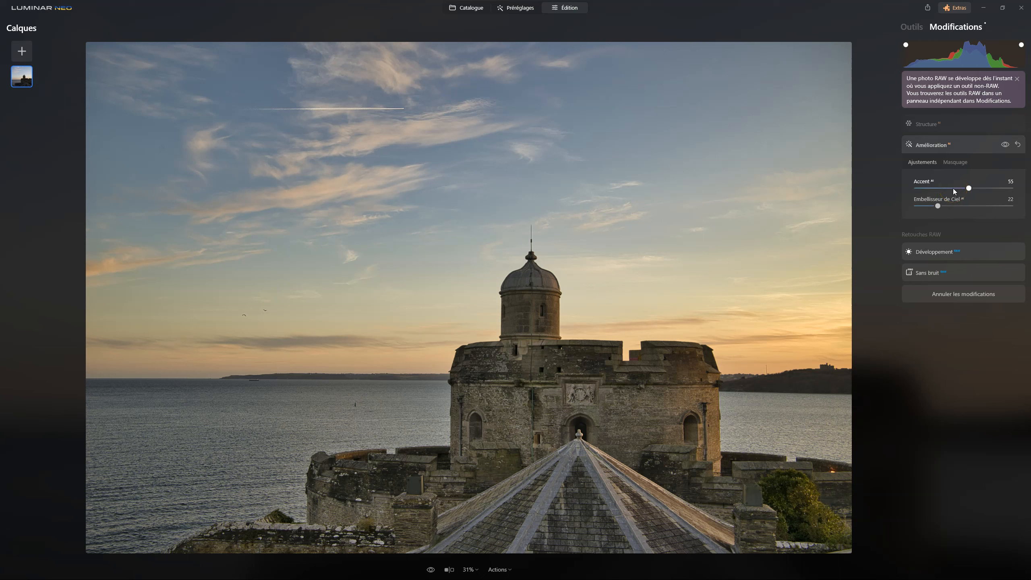
click(974, 188)
click(925, 124)
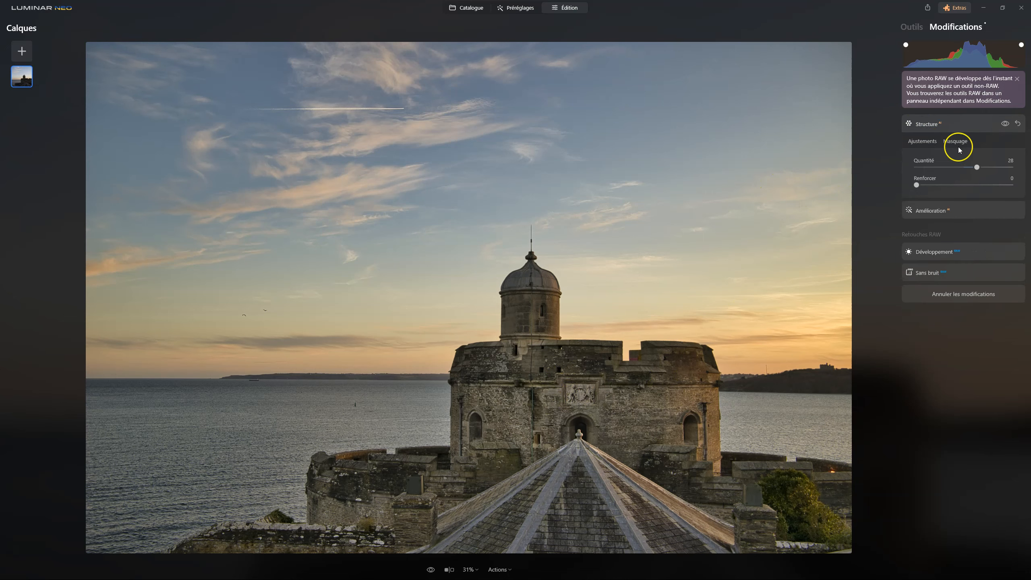
click(919, 209)
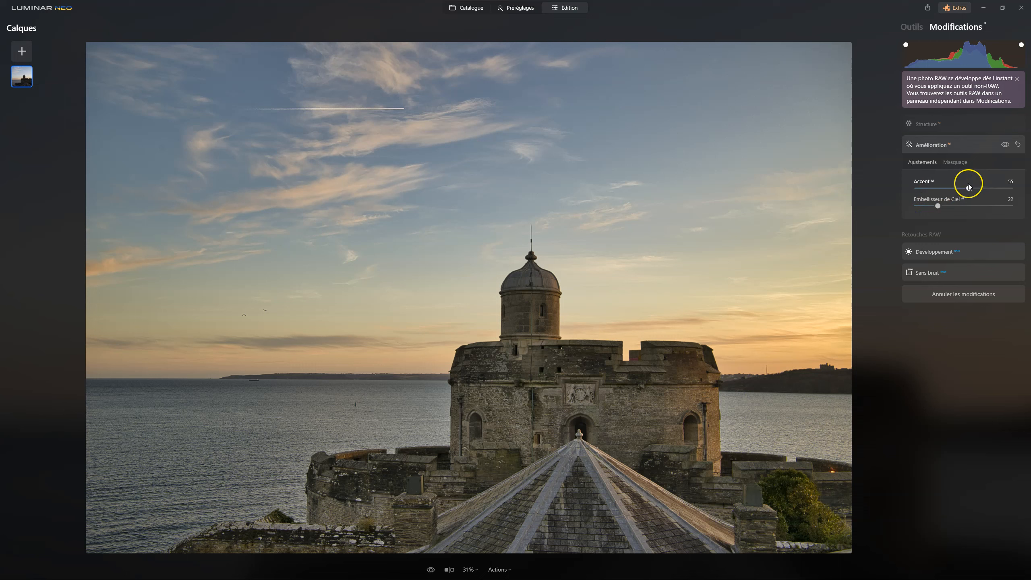
mouse_move(969, 188)
mouse_down()
mouse_move(942, 187)
mouse_move(971, 188)
mouse_up()
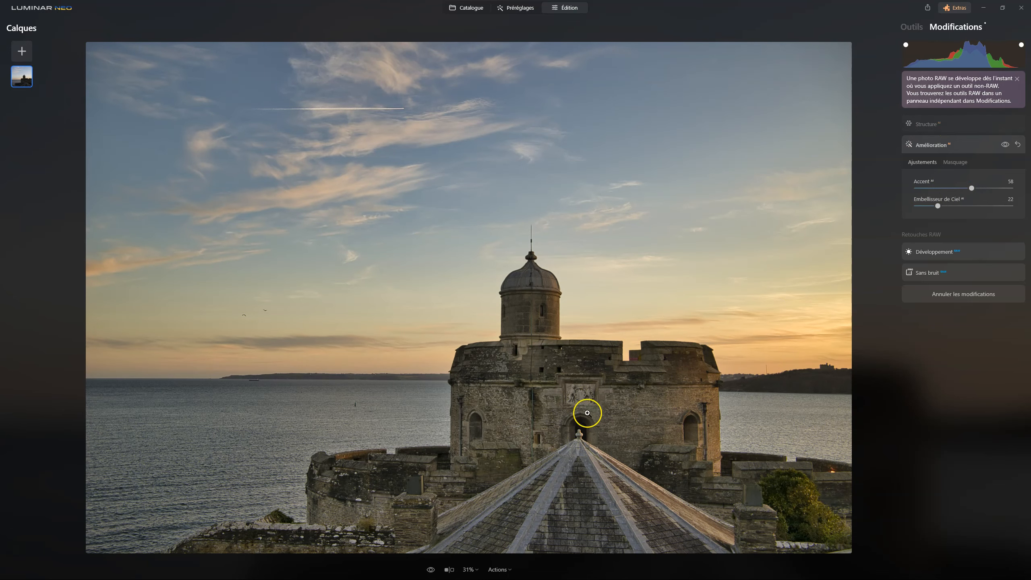
- Compare how the photo looks at the recorded Structure, Développement and Amélioration stages
click(924, 121)
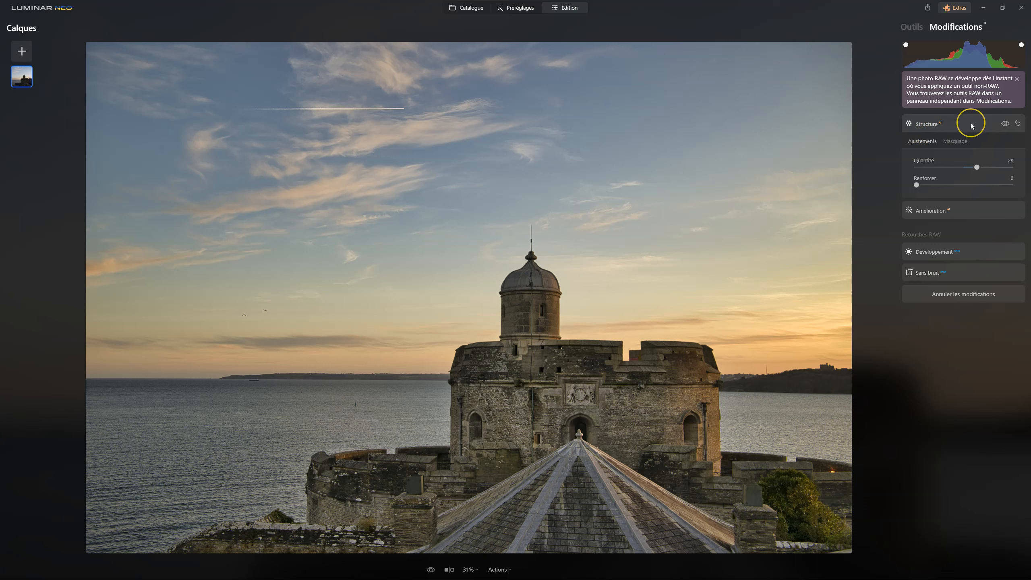
click(931, 252)
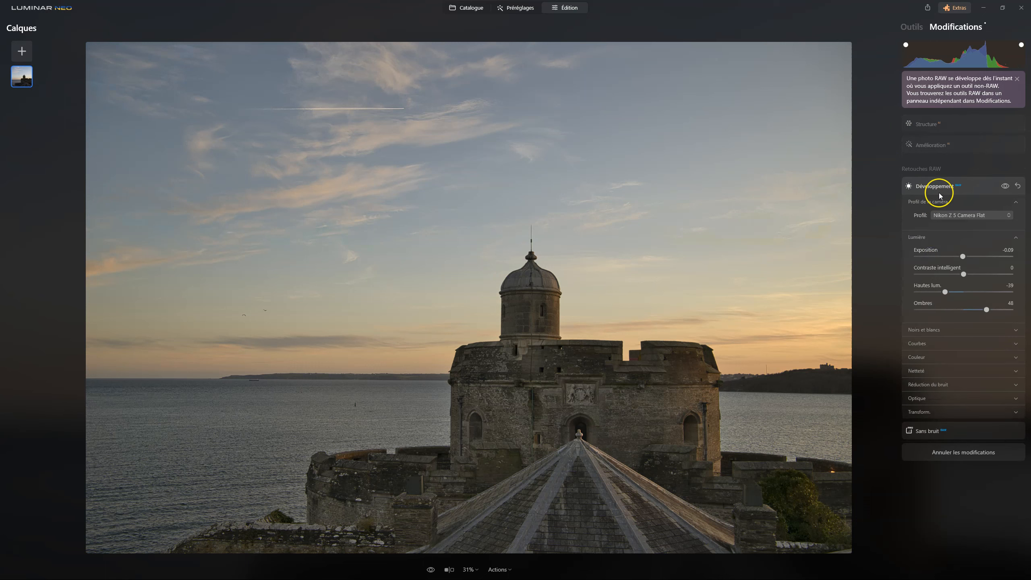
click(934, 145)
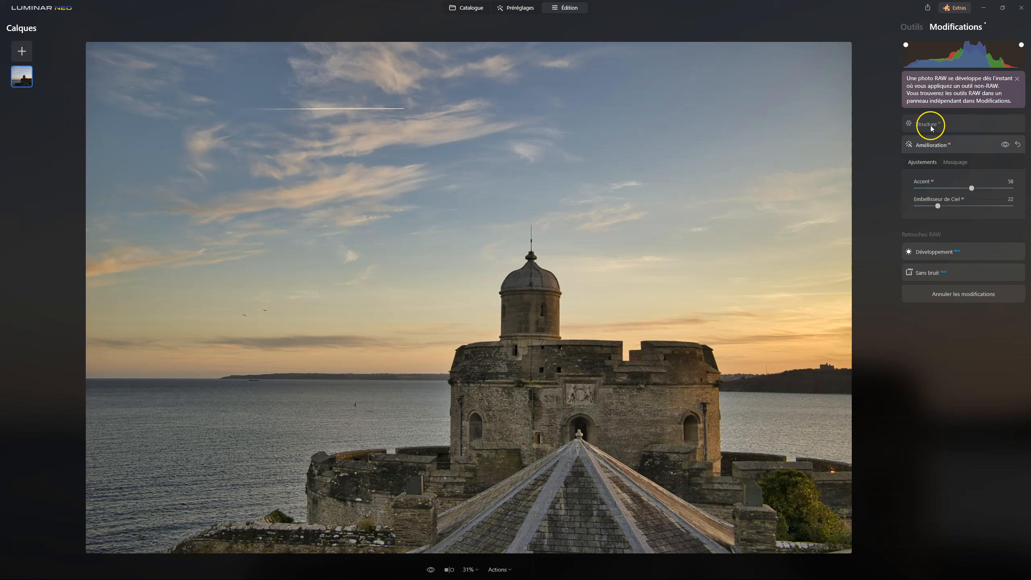
click(931, 125)
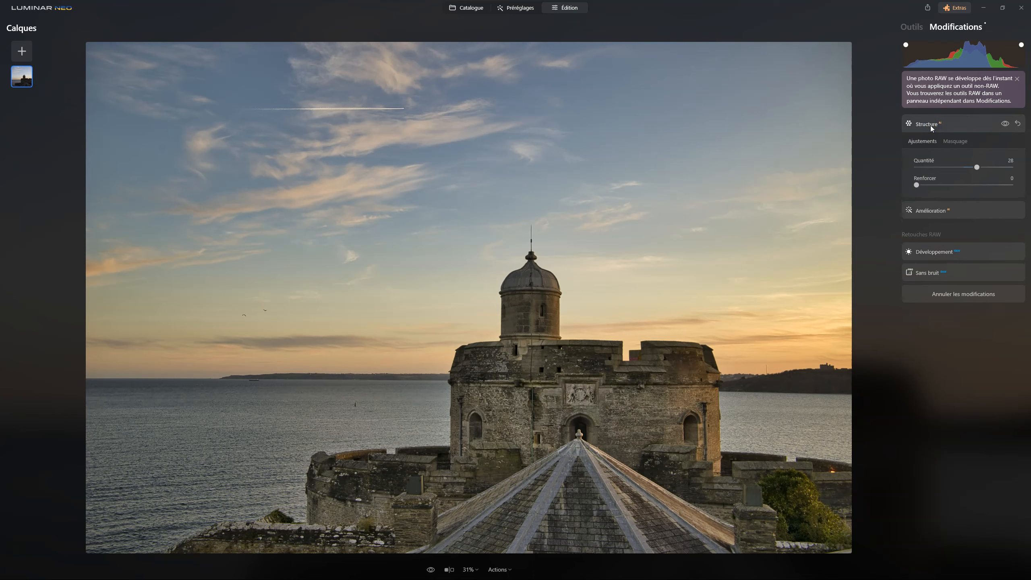
- Set the recorded Amélioration edit to Accent 25 and Embellisseur de Ciel 5, and the Structure Quantité to 15
click(933, 210)
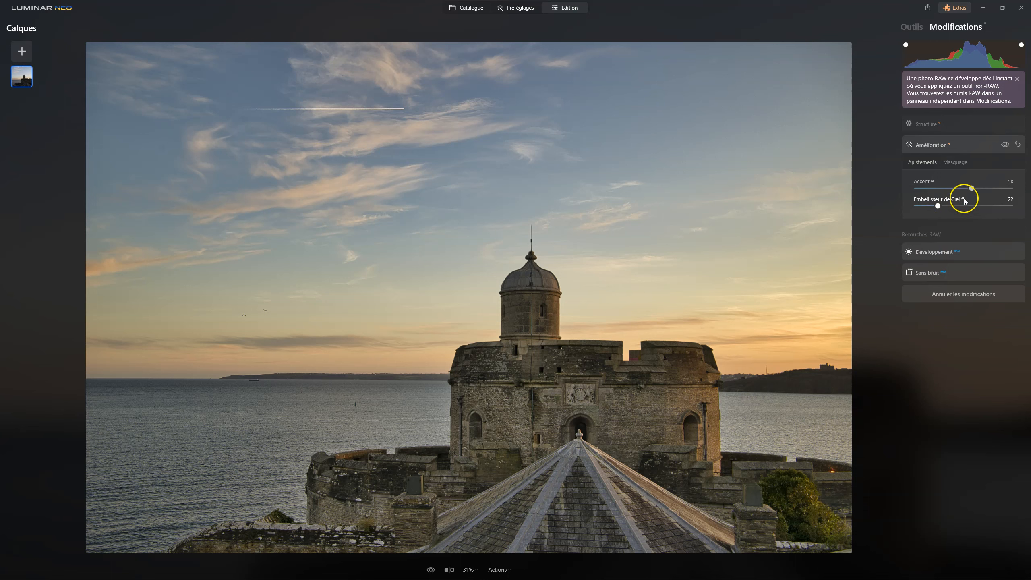
drag(972, 188, 940, 189)
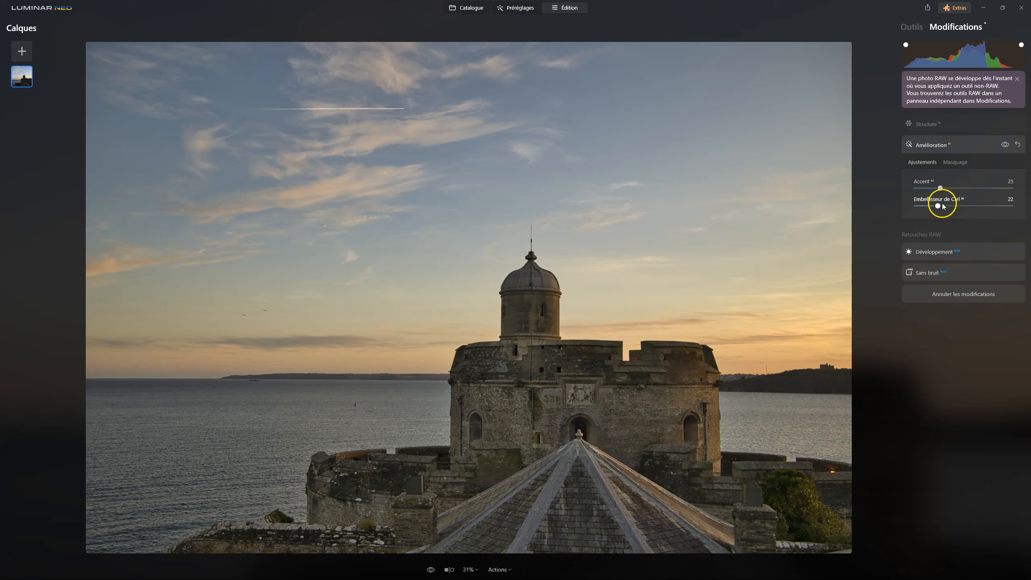
drag(936, 206, 923, 205)
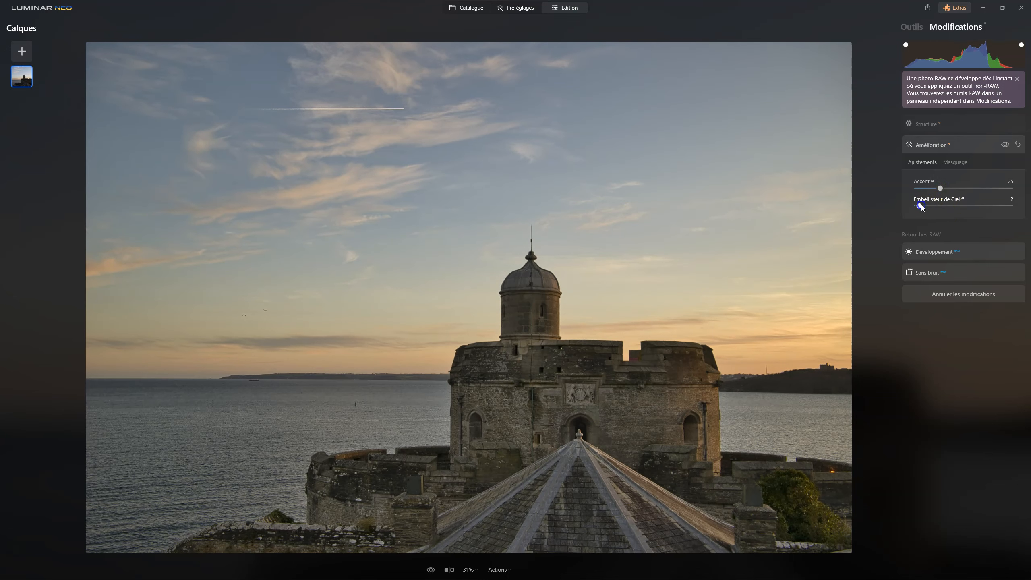
click(927, 125)
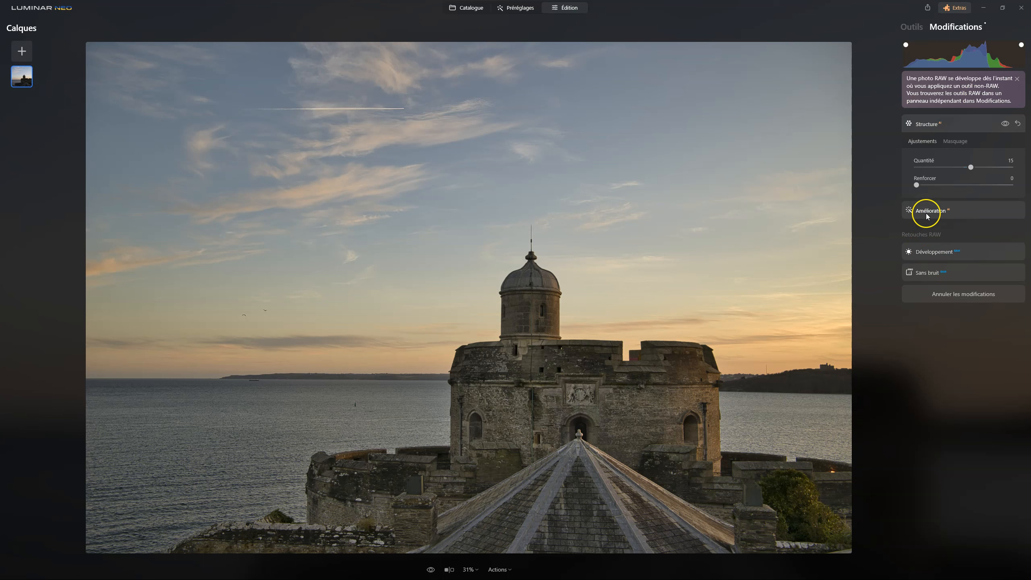
- Compare the photo at the Amélioration and Structure stages, and remove the recorded Amélioration edit
click(929, 213)
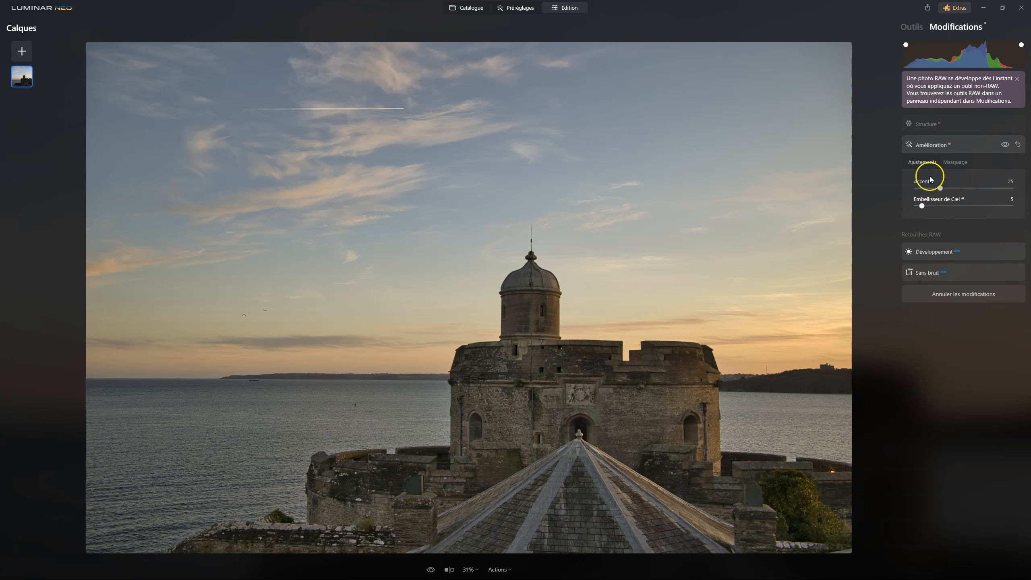
click(933, 124)
click(933, 210)
click(1018, 145)
click(1018, 145)
- Review the remaining Structure and Développement edits and how the photo looks at each stage
click(927, 125)
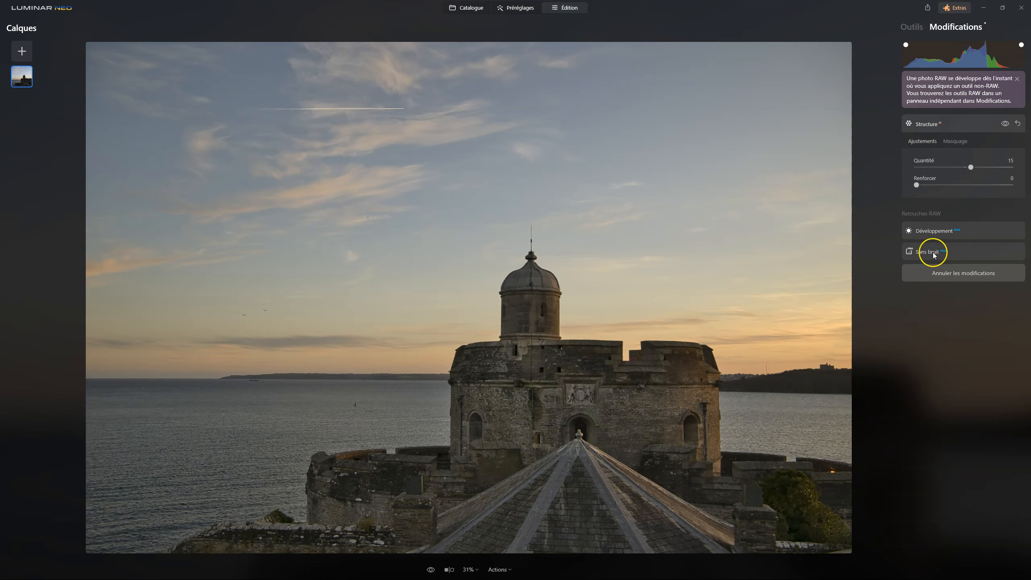
click(927, 230)
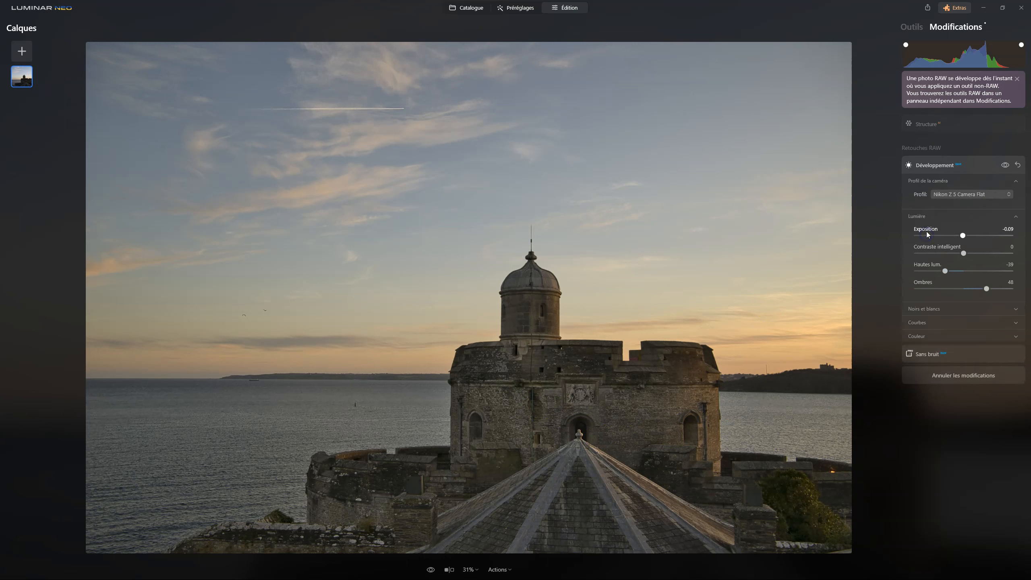
click(932, 125)
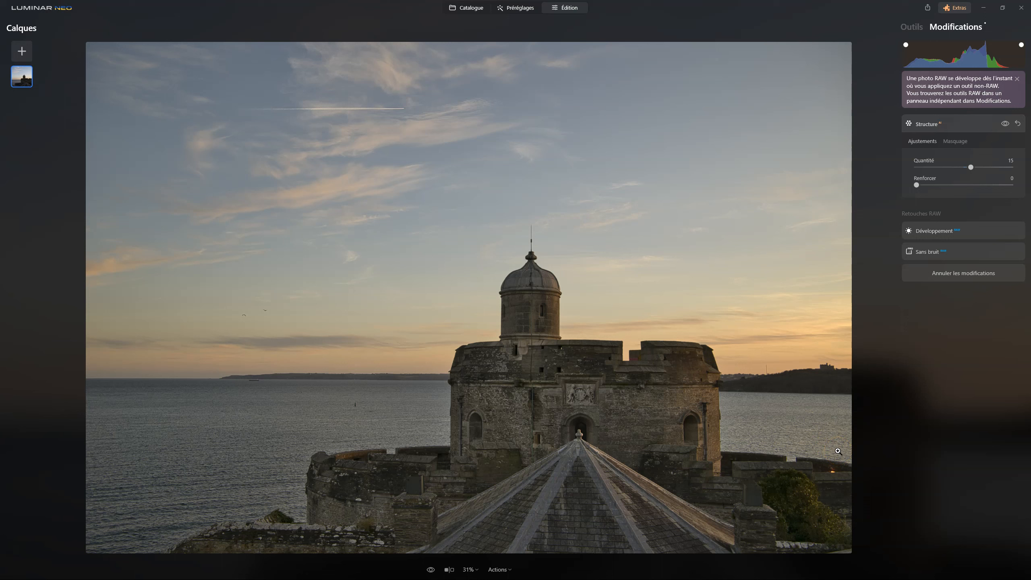
- Apply the Amélioration tool again on top of the Structure edit with Accent at 35, and close the tool
click(909, 28)
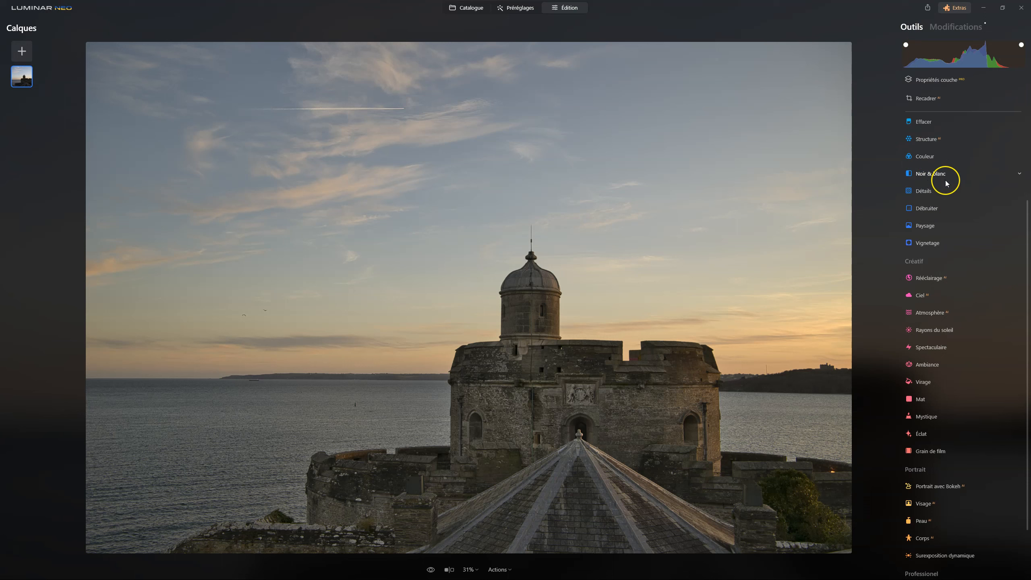
scroll(943, 180, up, 3)
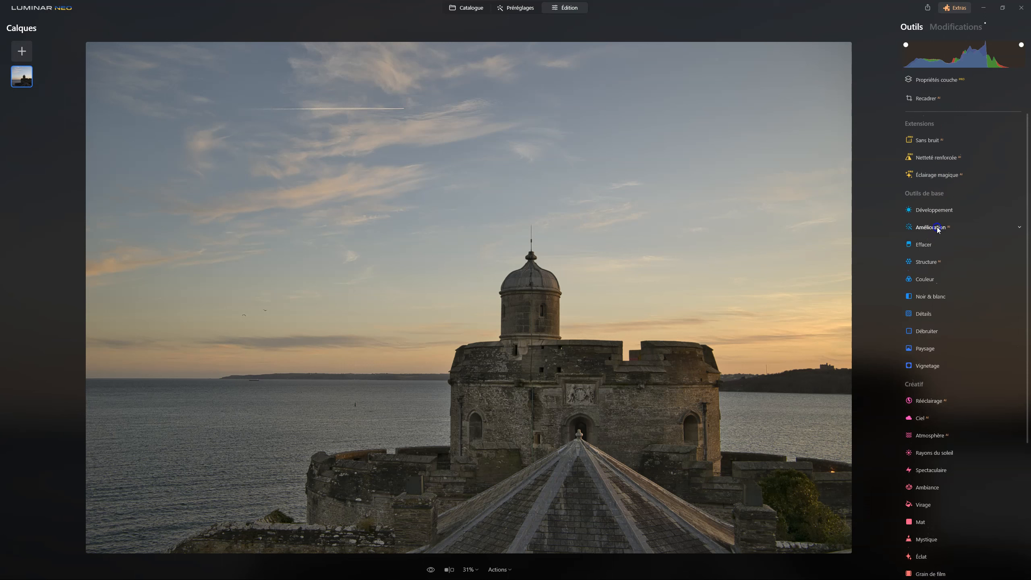
click(938, 226)
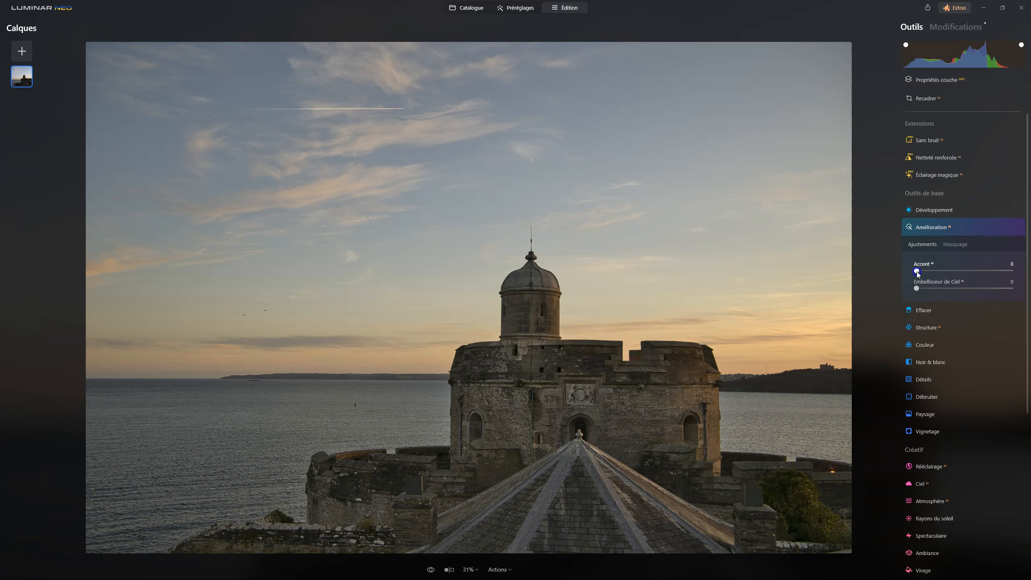
drag(917, 272, 949, 272)
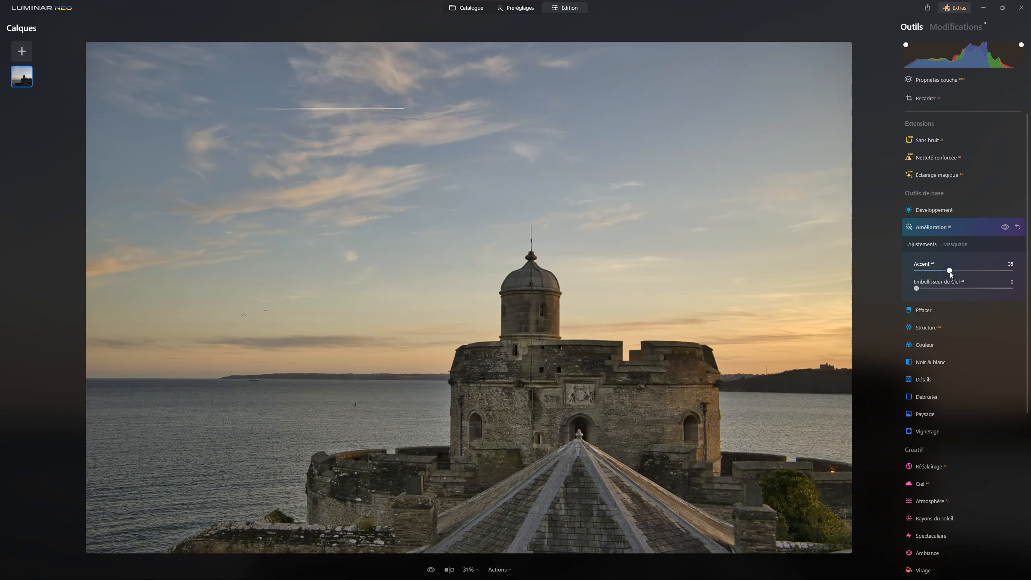
click(930, 227)
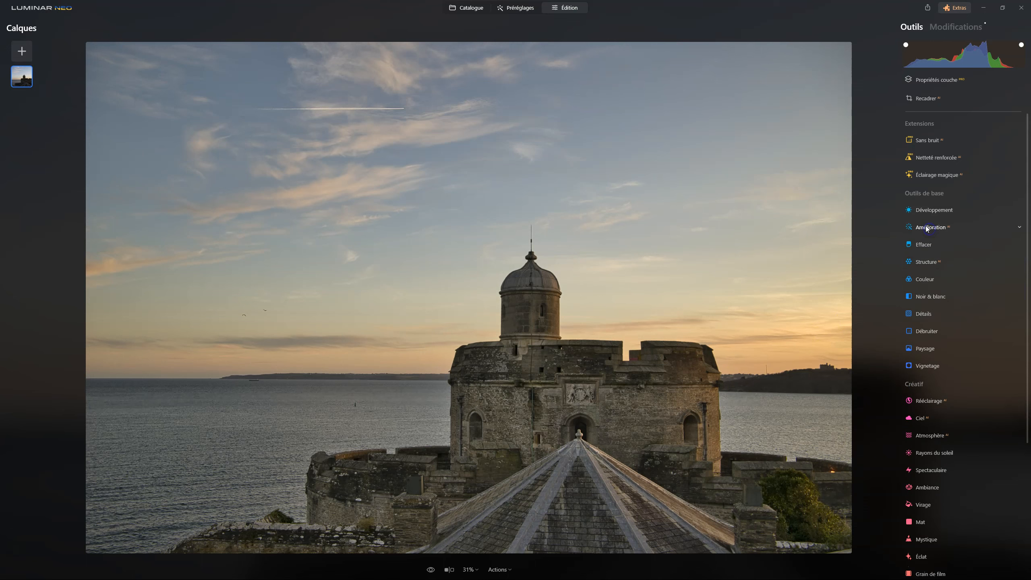
- Check the new order of the recorded Amélioration and Structure edits, comparing the photo with and without Structure
click(963, 28)
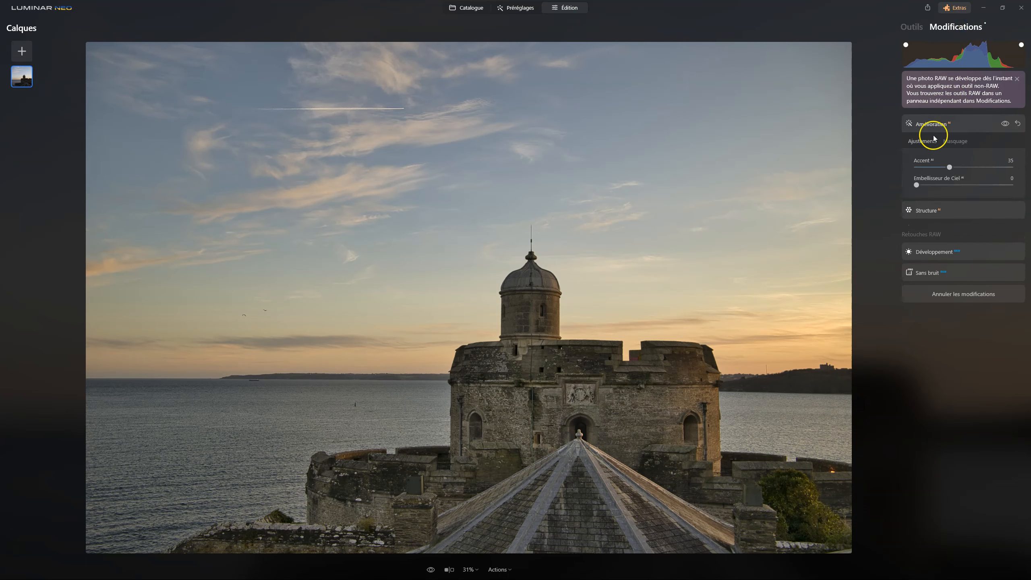
click(927, 211)
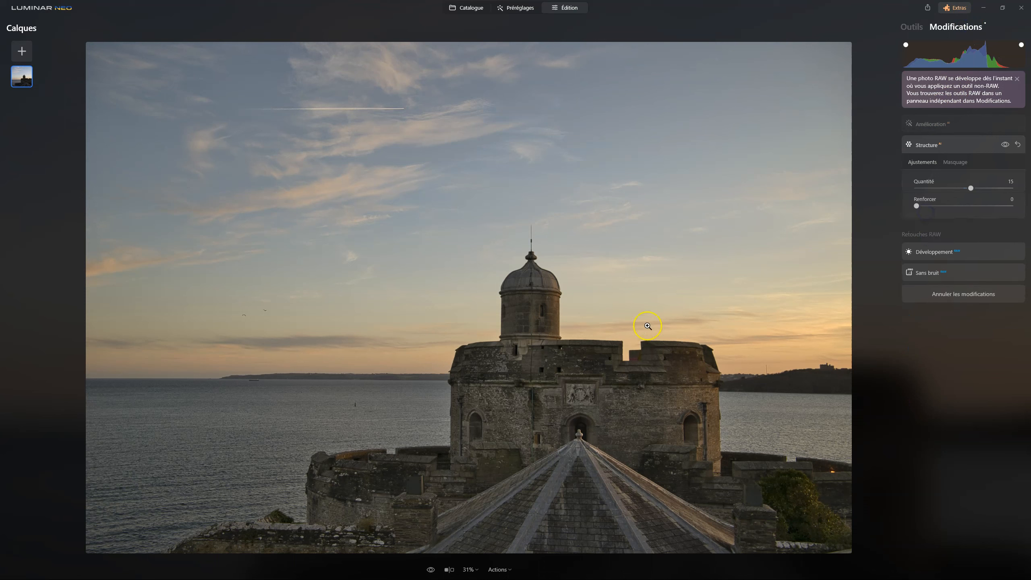
click(1003, 149)
click(1004, 149)
click(933, 124)
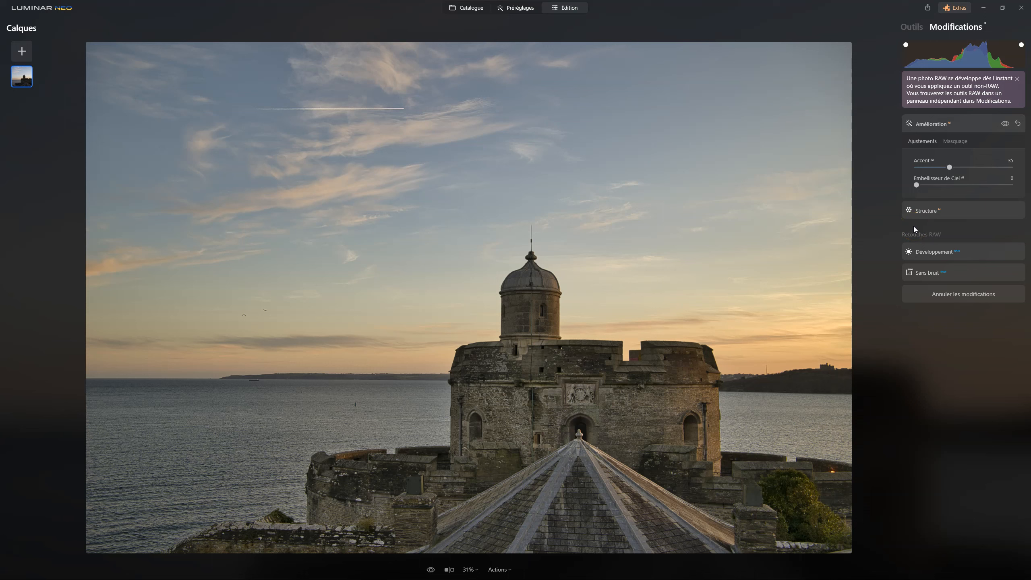
- Set Vibrance to 31 and Saturation to -16 in the Couleur tool, and compare the photo before and after
click(910, 29)
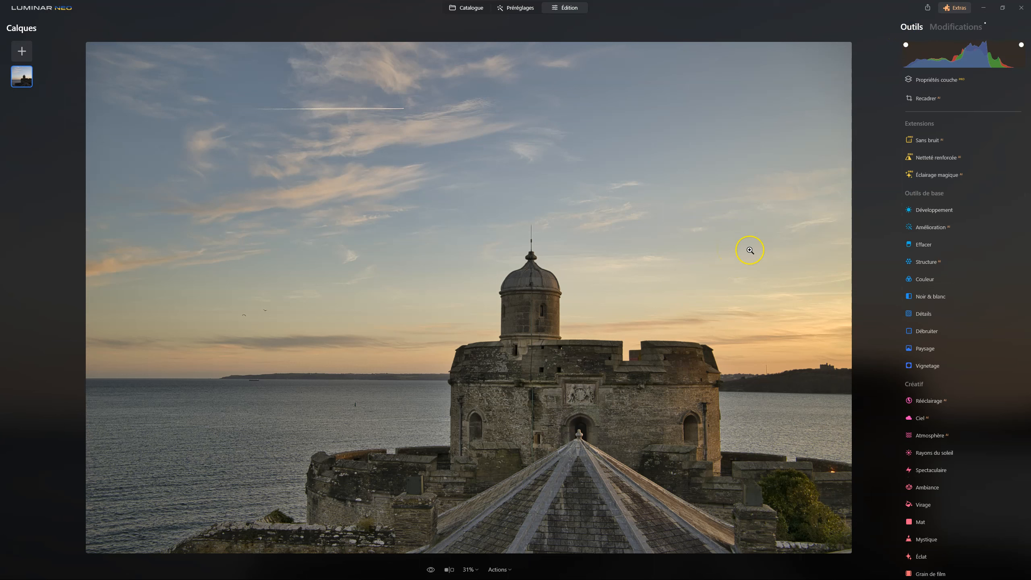
click(915, 280)
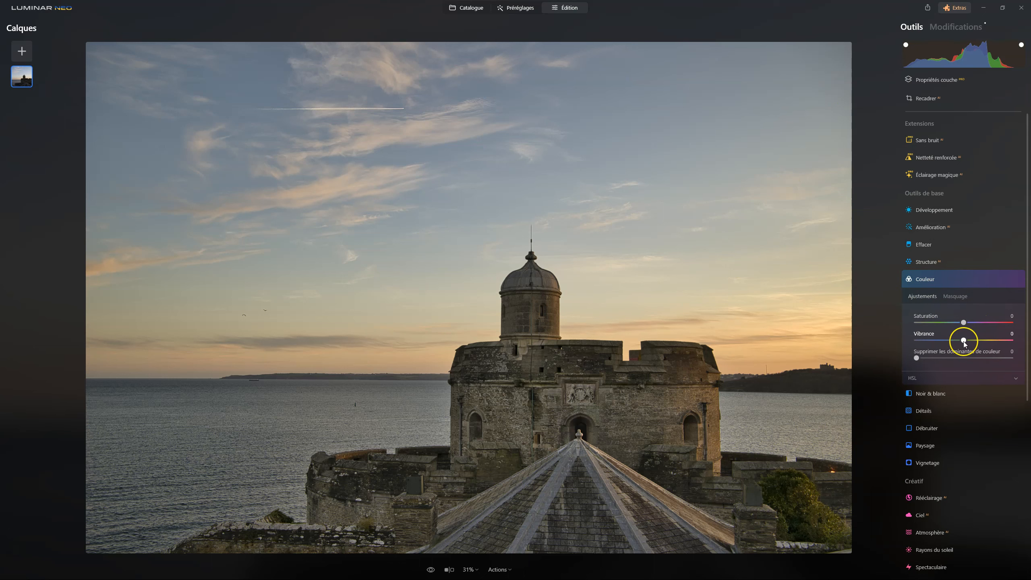
mouse_move(964, 340)
mouse_down()
mouse_move(978, 341)
mouse_move(958, 323)
mouse_up()
click(1007, 279)
click(1006, 279)
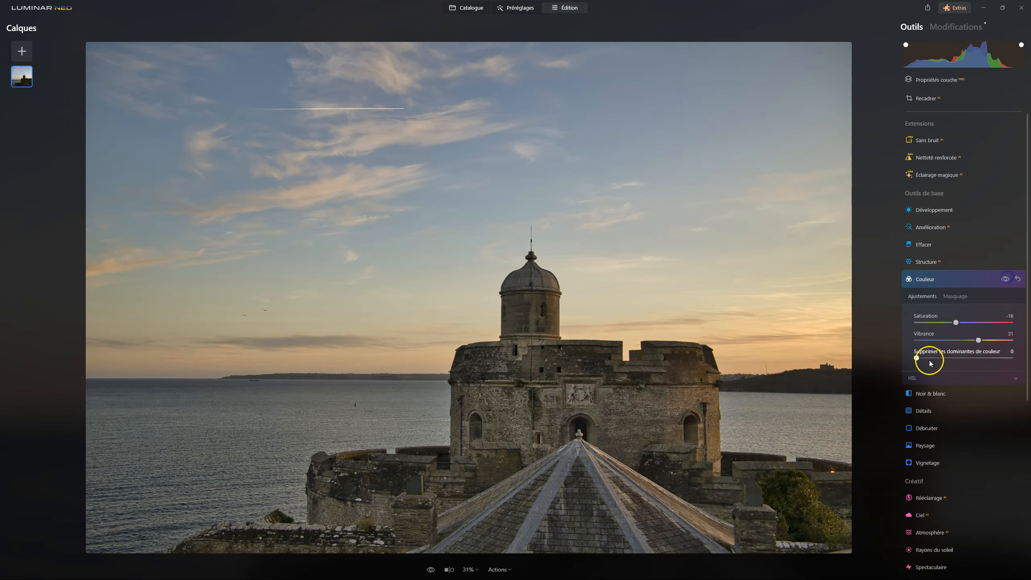
- Raise the HSL saturation of Bleu to 27 in the Couleur tool and close the tool
click(912, 380)
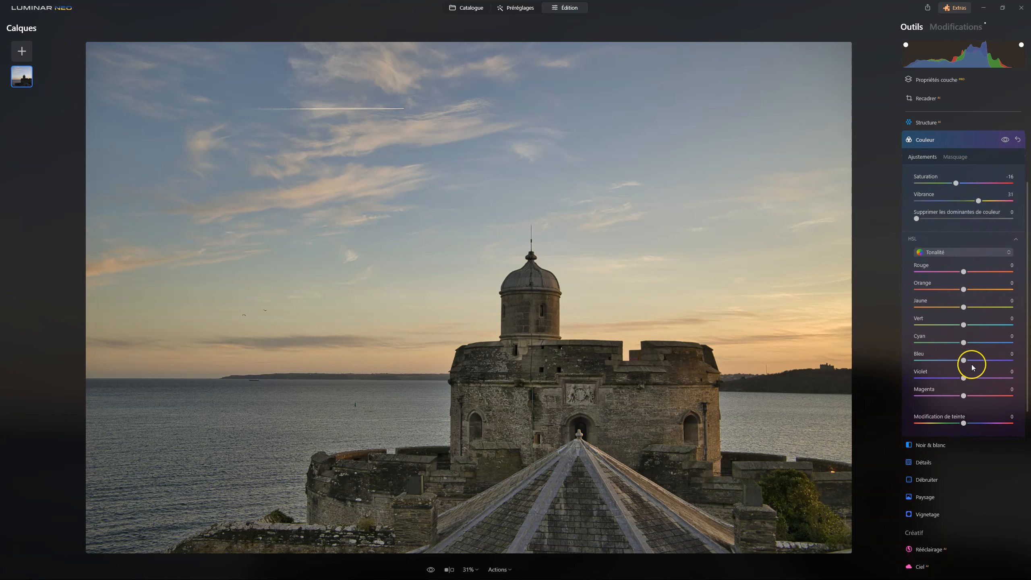
click(954, 253)
click(950, 282)
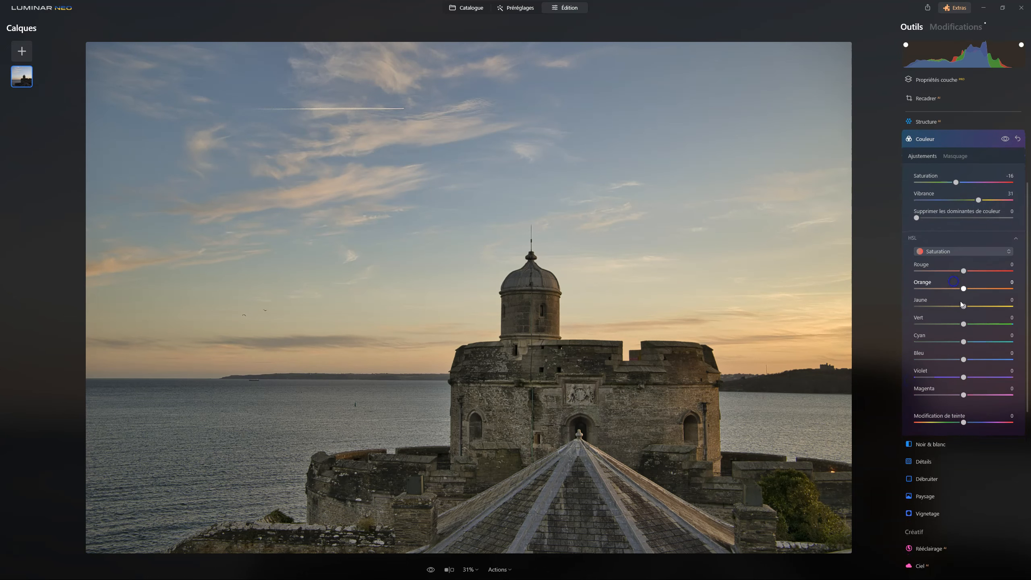
drag(970, 360, 975, 360)
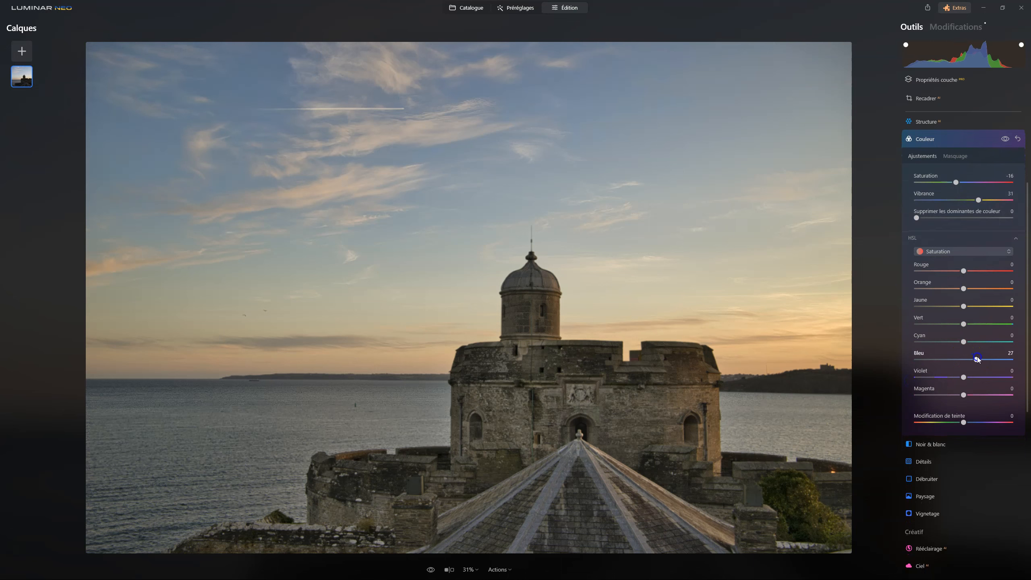
click(928, 139)
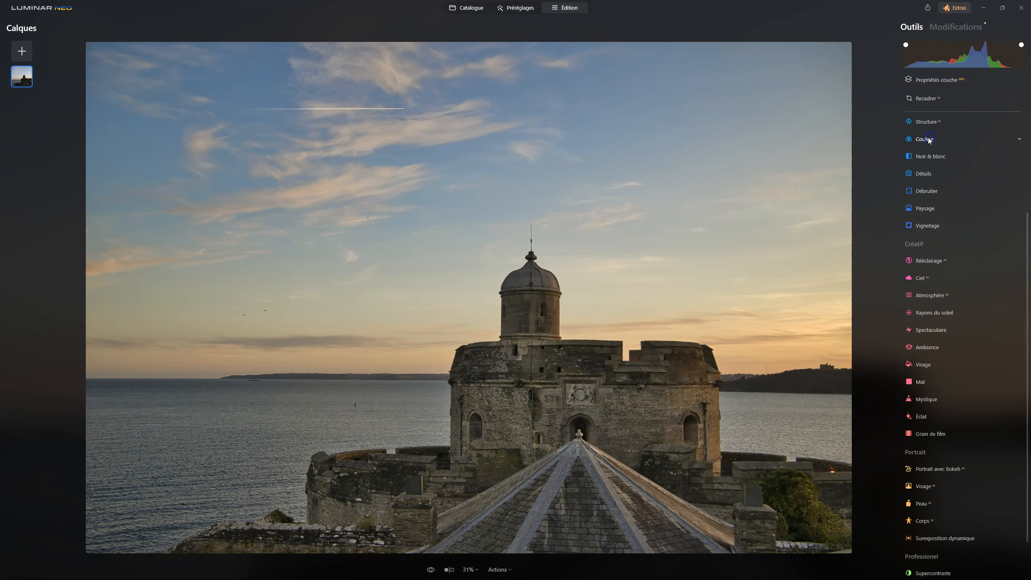
- Check where the Couleur edit sits among the recorded modifications and return to the tool list
click(943, 23)
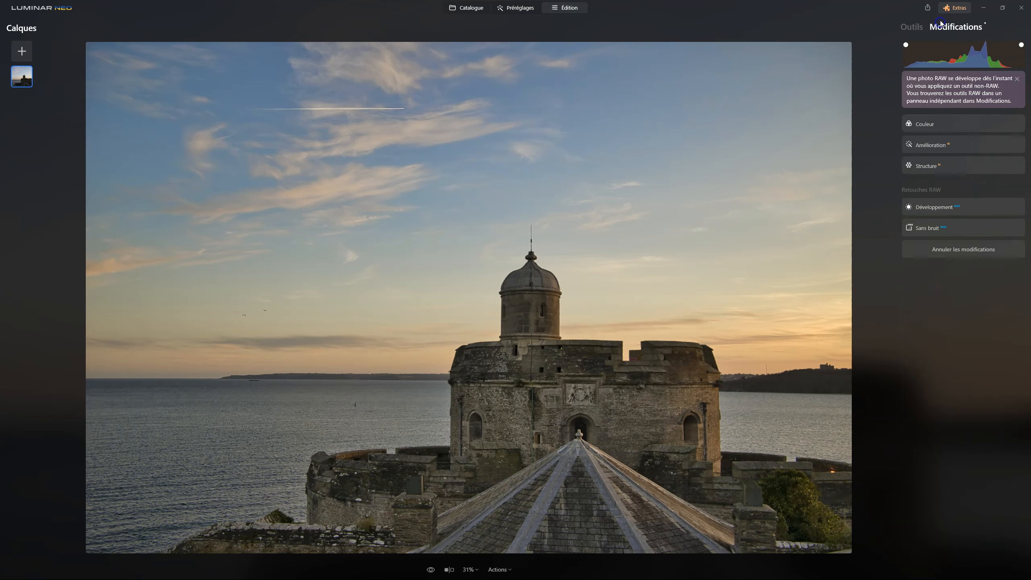
click(918, 27)
click(913, 27)
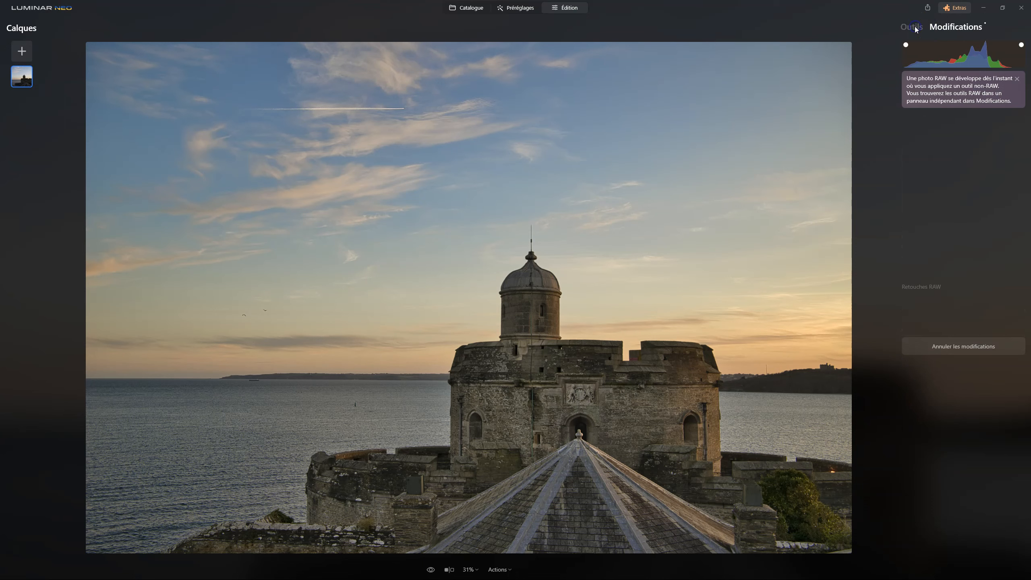
- Set the HSL luminance of Bleu to -21 in a new Couleur edit
click(925, 139)
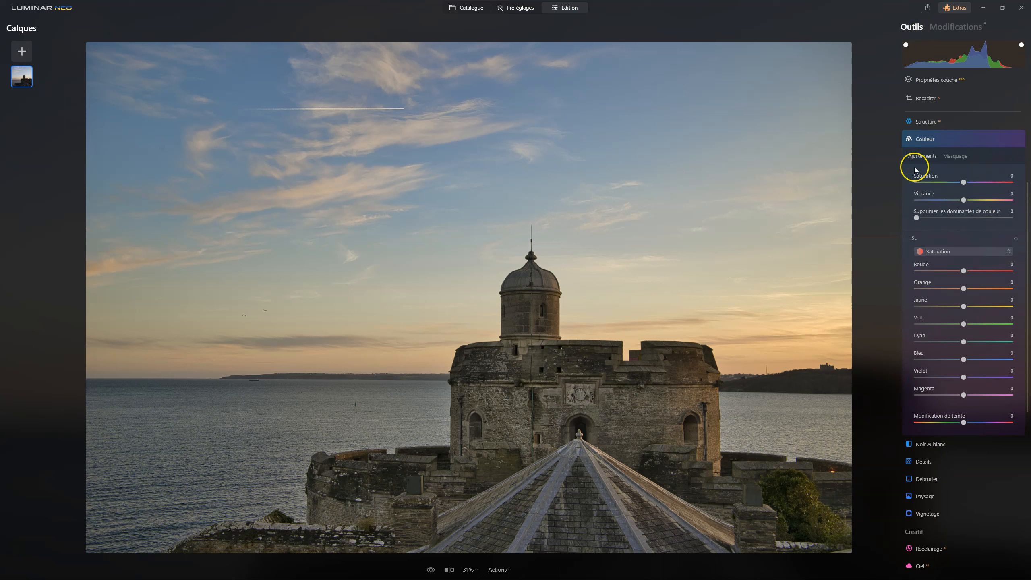
click(1003, 253)
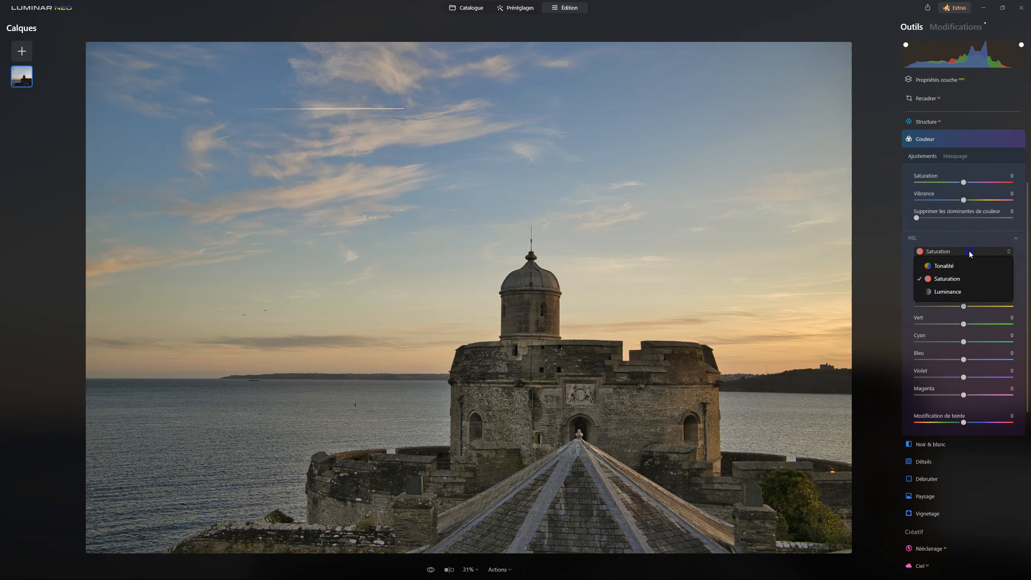
click(957, 296)
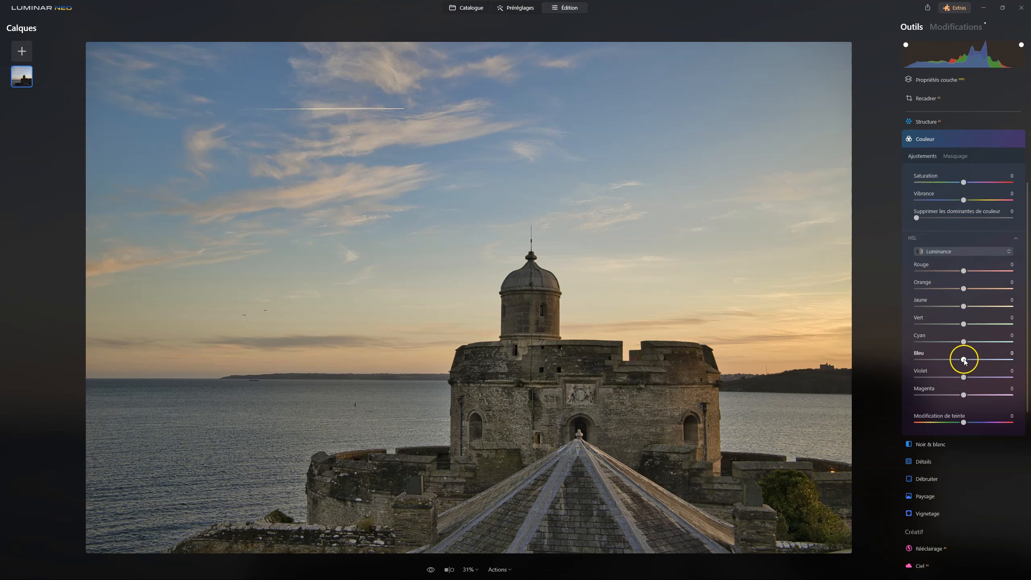
mouse_move(964, 360)
mouse_down()
mouse_move(944, 359)
mouse_move(964, 357)
mouse_move(954, 357)
mouse_up()
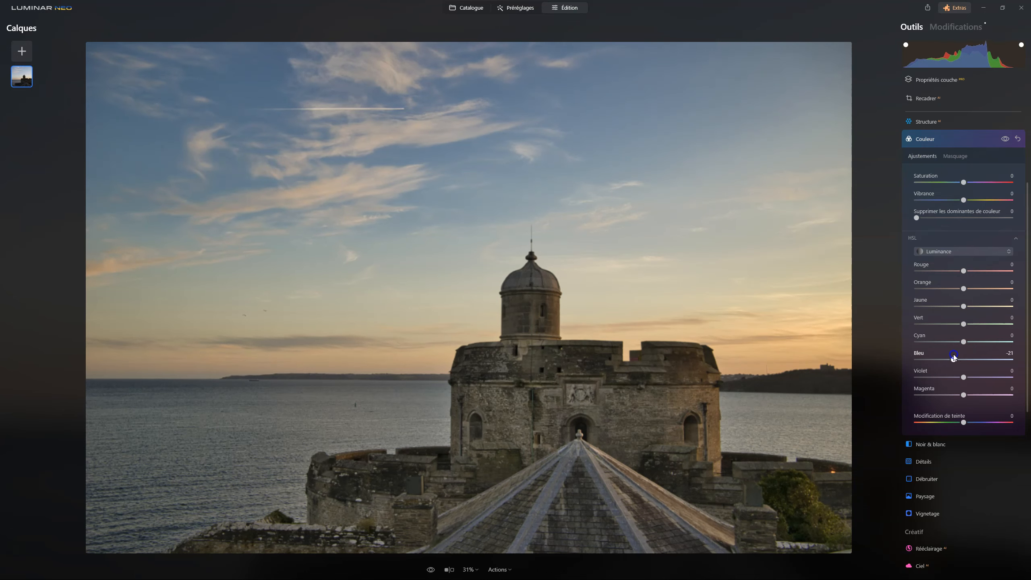
- Paint a brush mask over the sea beside the castle to limit the Couleur edit to that area
click(956, 156)
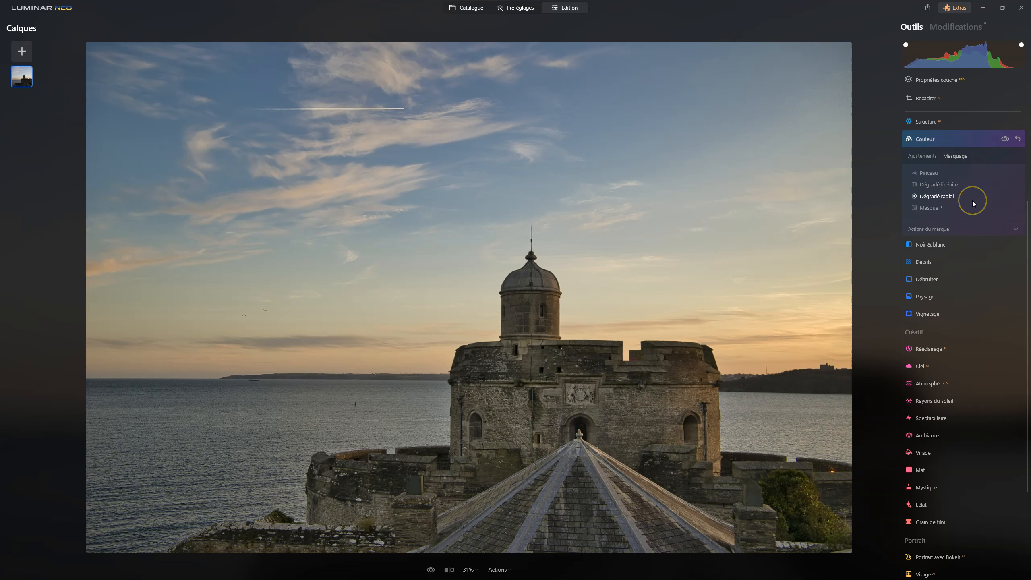
click(934, 172)
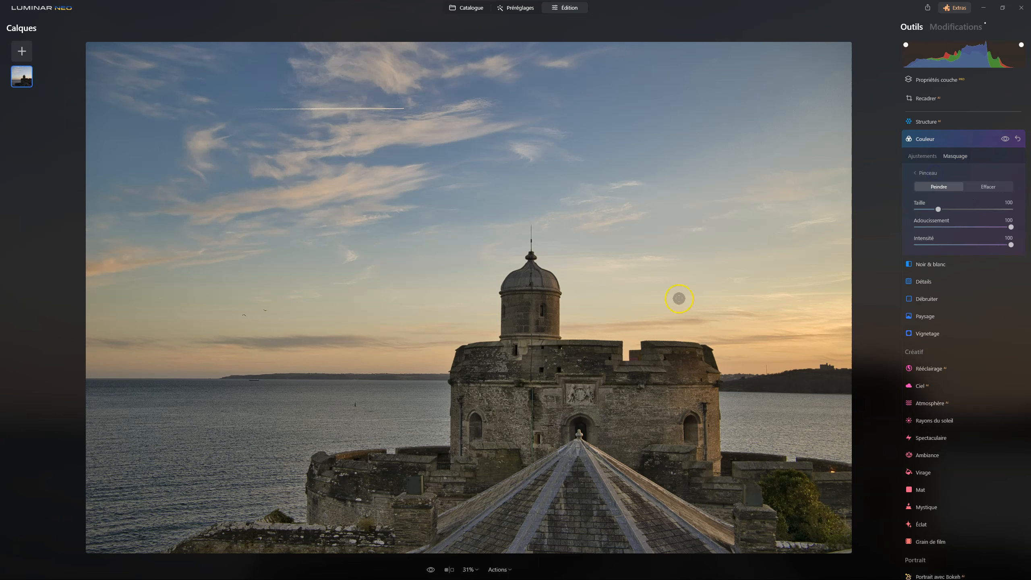
mouse_move(203, 449)
mouse_down()
mouse_move(154, 432)
mouse_move(144, 469)
mouse_move(85, 532)
mouse_move(138, 495)
mouse_move(113, 399)
mouse_move(91, 428)
mouse_move(118, 490)
mouse_move(113, 520)
mouse_up()
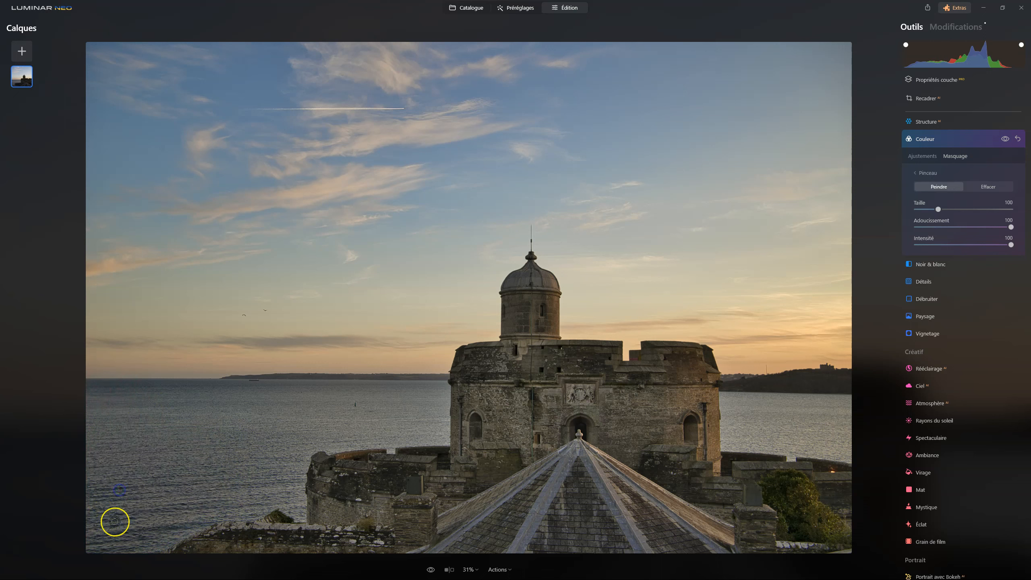
- Readjust the HSL luminance of Bleu for the painted area, trying -41 before easing it back, and close the Couleur tool
click(922, 156)
drag(963, 359, 944, 350)
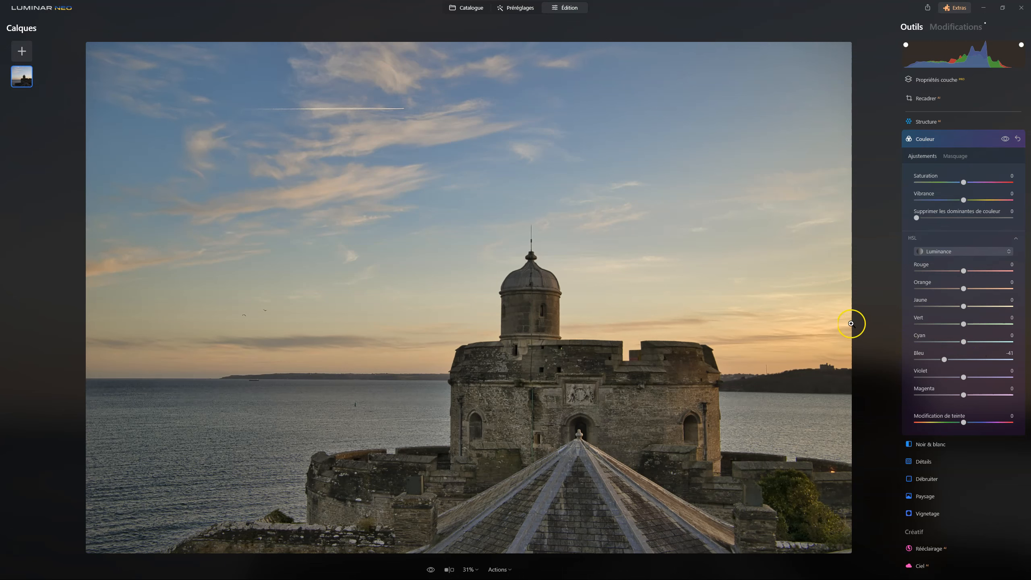
mouse_move(944, 360)
mouse_down()
mouse_move(969, 359)
mouse_move(922, 361)
mouse_move(999, 359)
mouse_move(962, 359)
mouse_up()
click(938, 140)
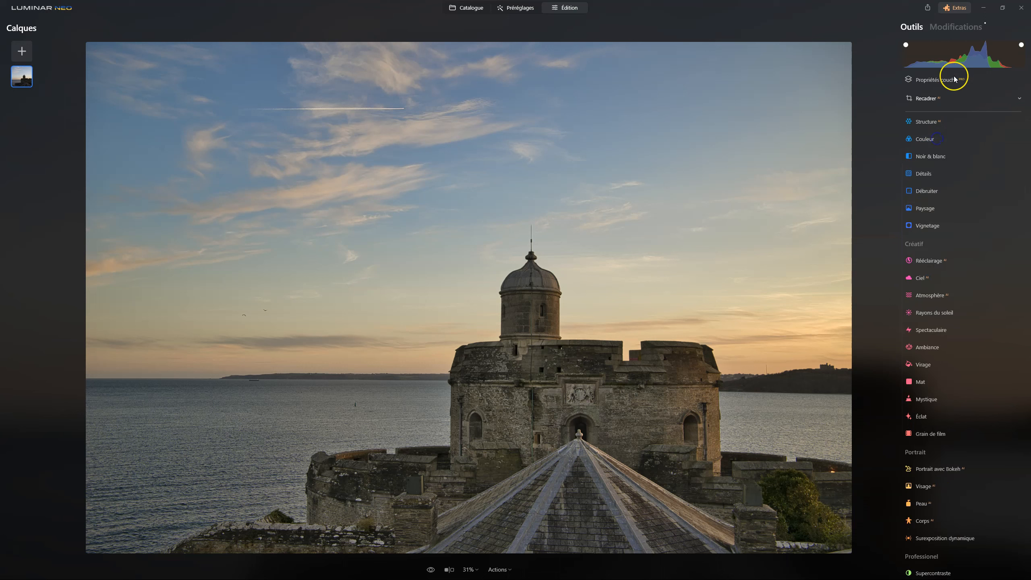
- Review the recorded Structure, Amélioration and two Couleur edits, comparing the settings of the older and newer Couleur edits
click(955, 26)
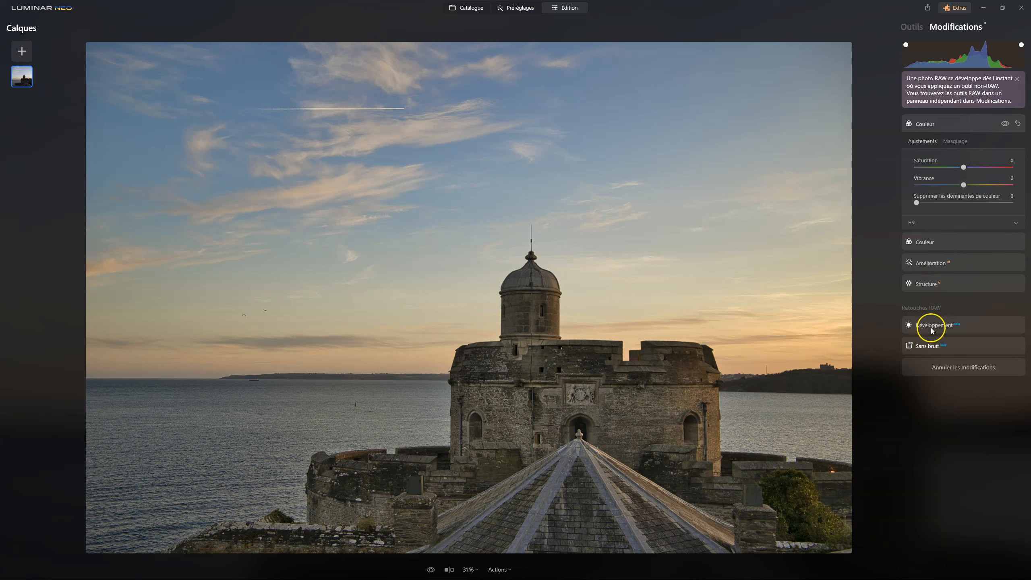
click(927, 283)
click(933, 168)
click(925, 145)
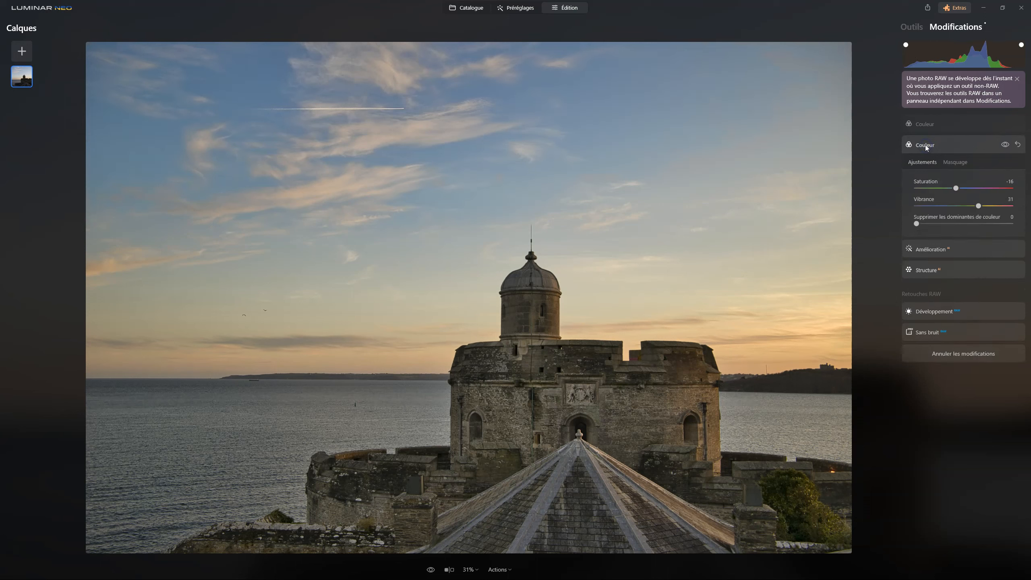
click(925, 126)
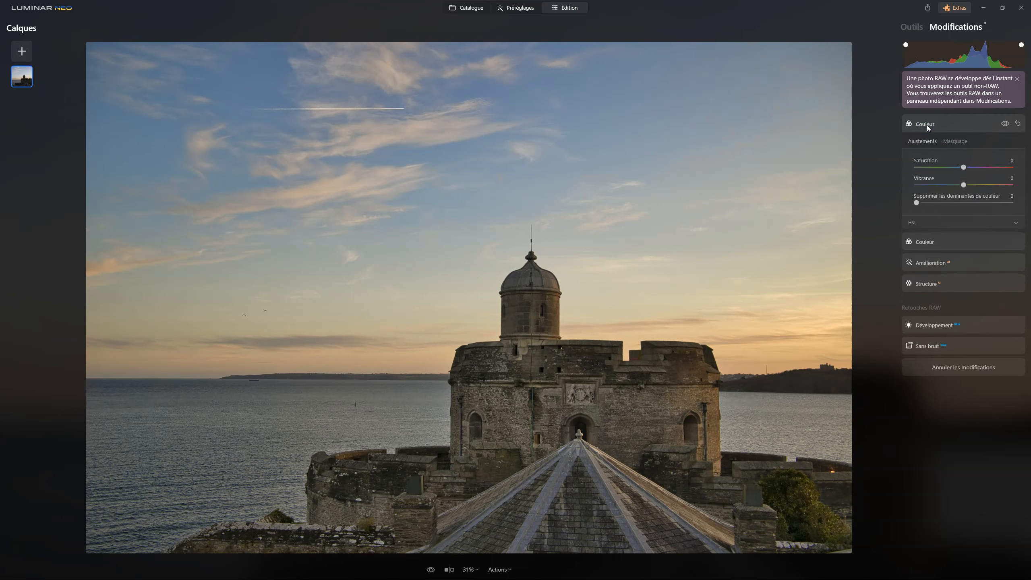
click(924, 243)
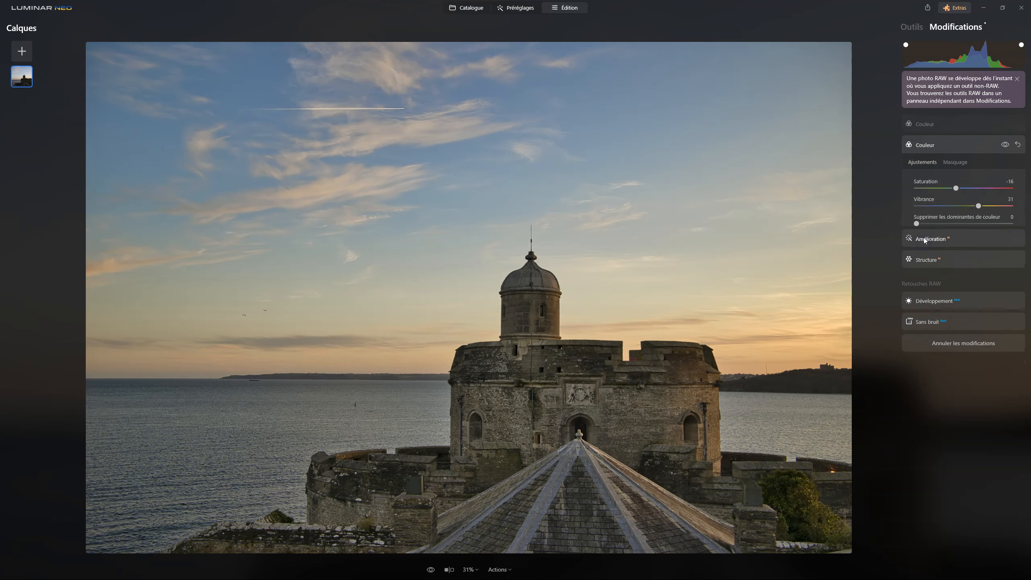
click(930, 125)
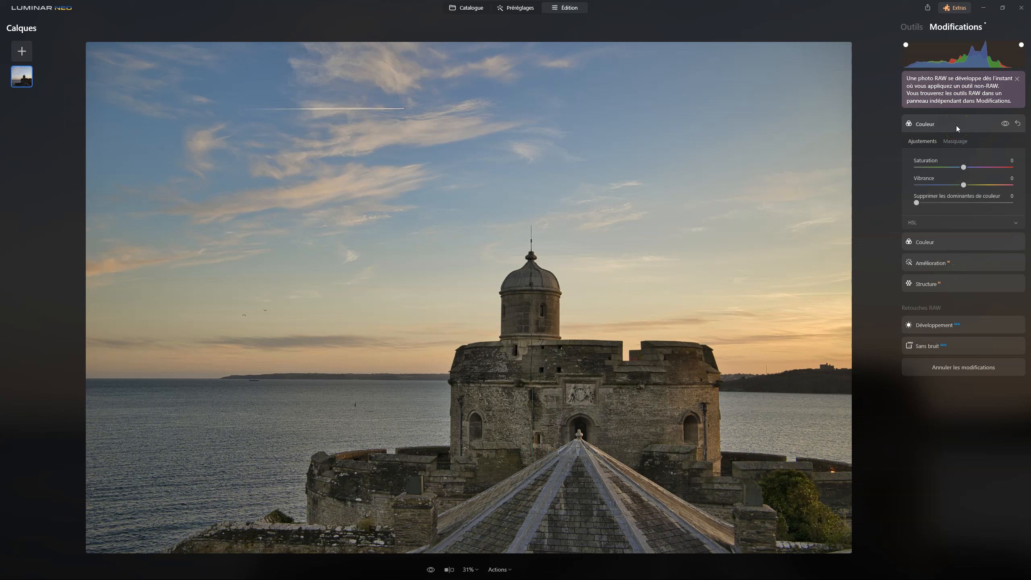
- Compare the list of available tools with the list of recorded modifications, alternating between the two
click(909, 28)
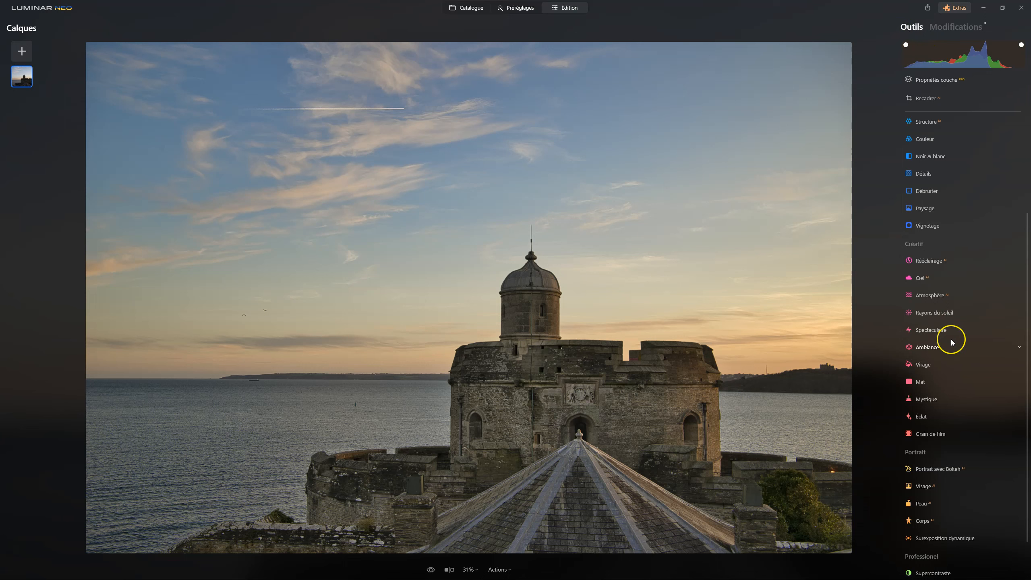
click(951, 27)
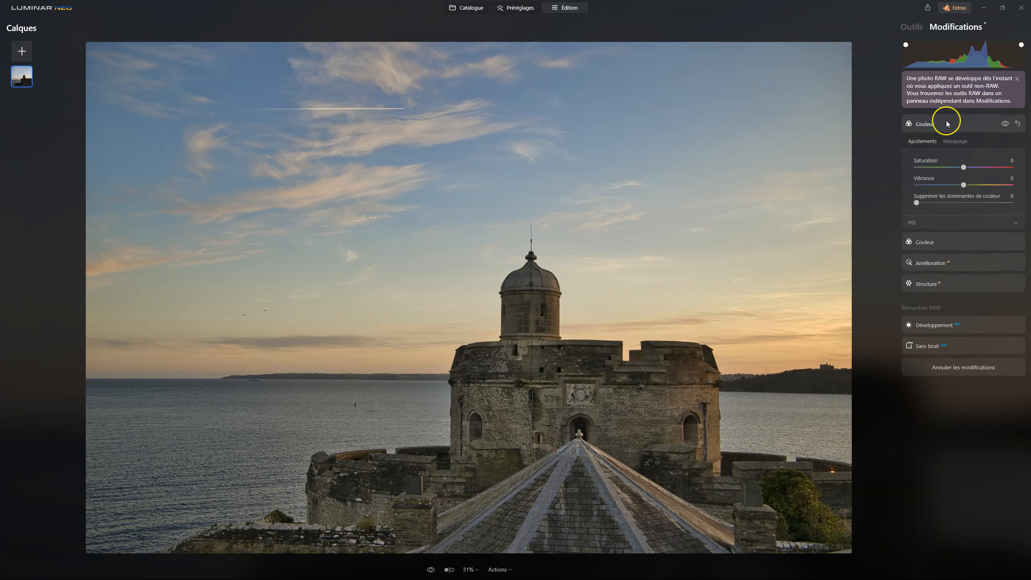
click(912, 29)
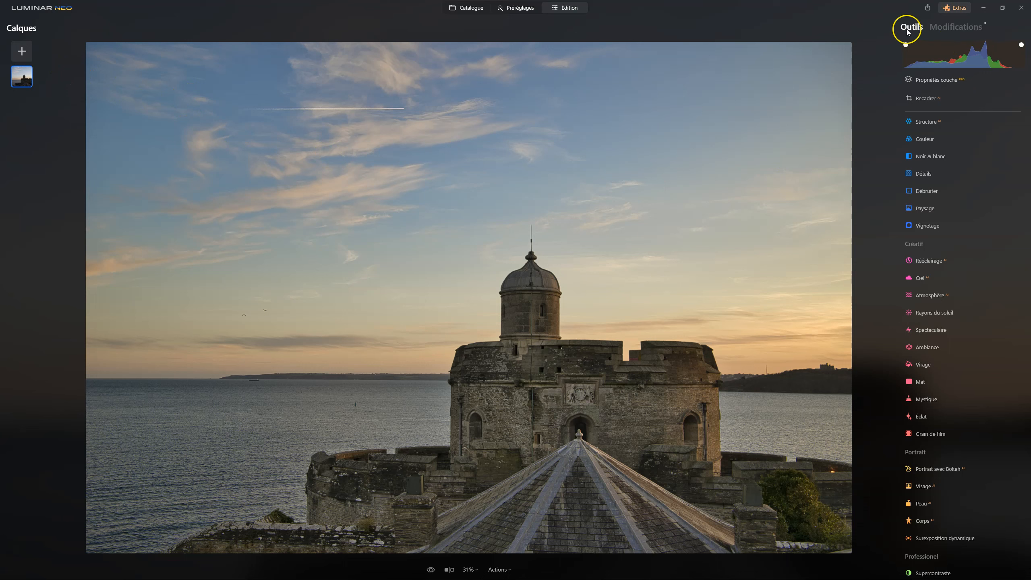
click(947, 29)
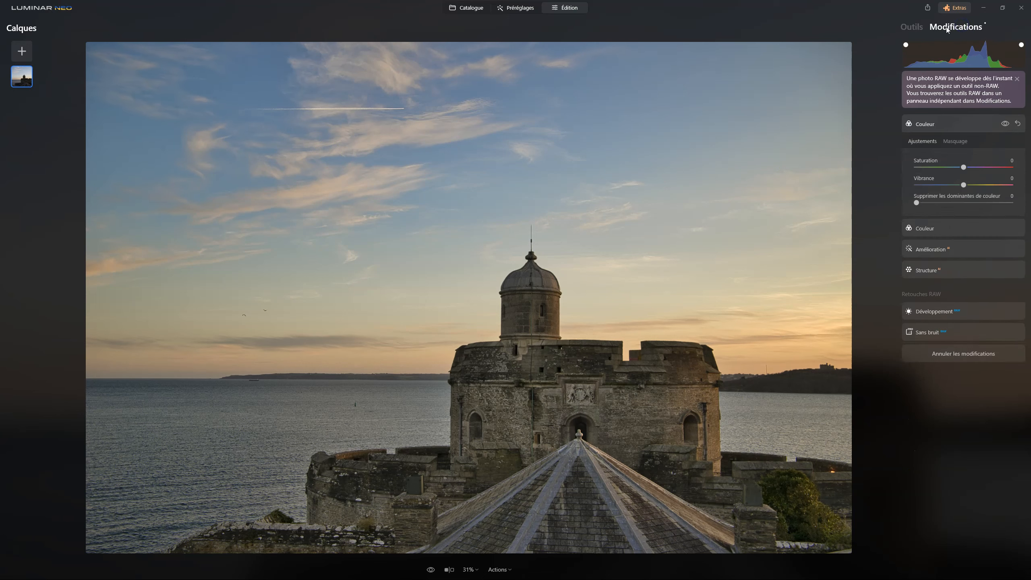
click(916, 30)
click(962, 26)
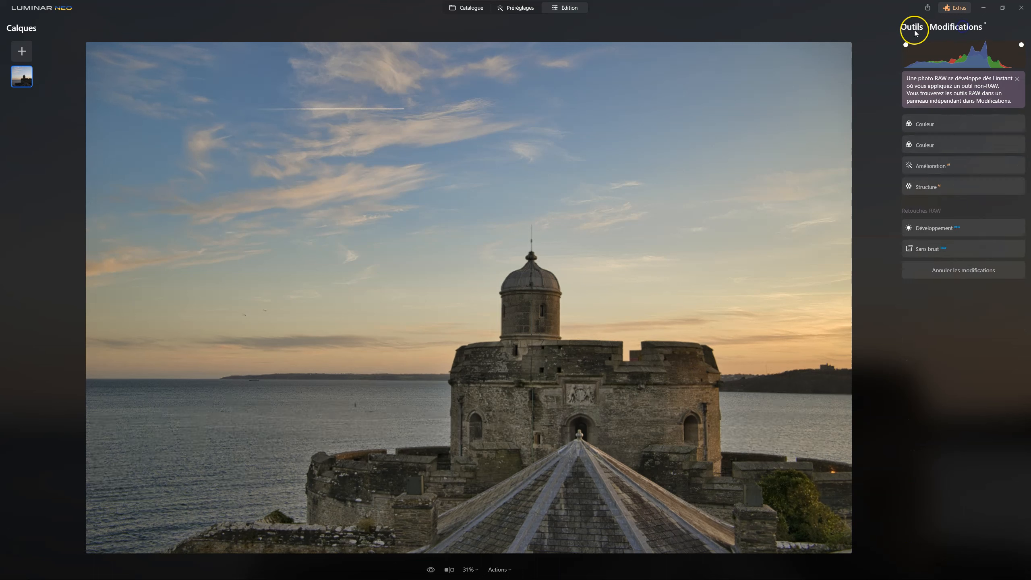
click(913, 29)
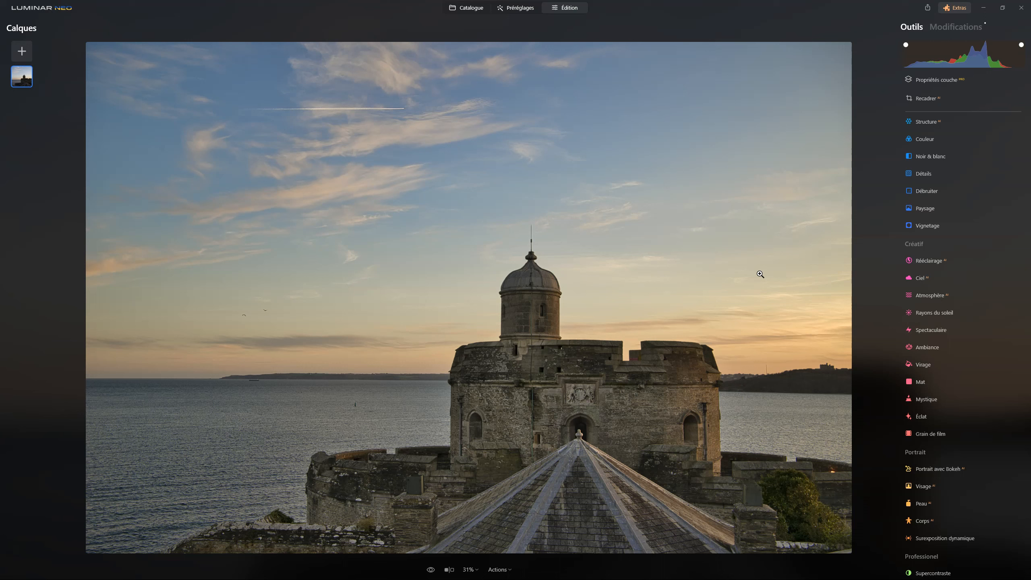
- Examine the photo at each recorded stage, from Développement through Structure and Amélioration to the two Couleur edits
click(955, 27)
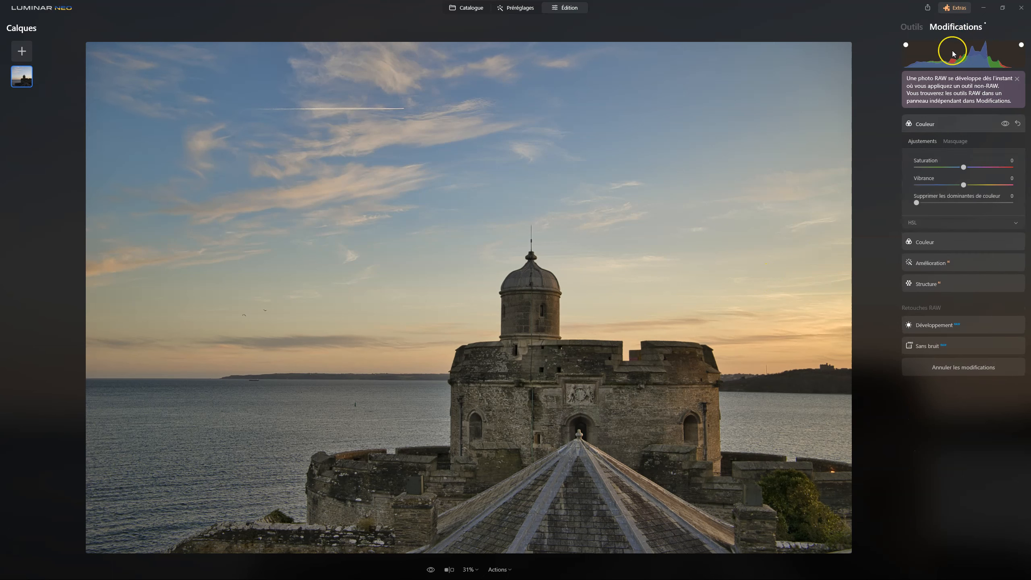
click(928, 324)
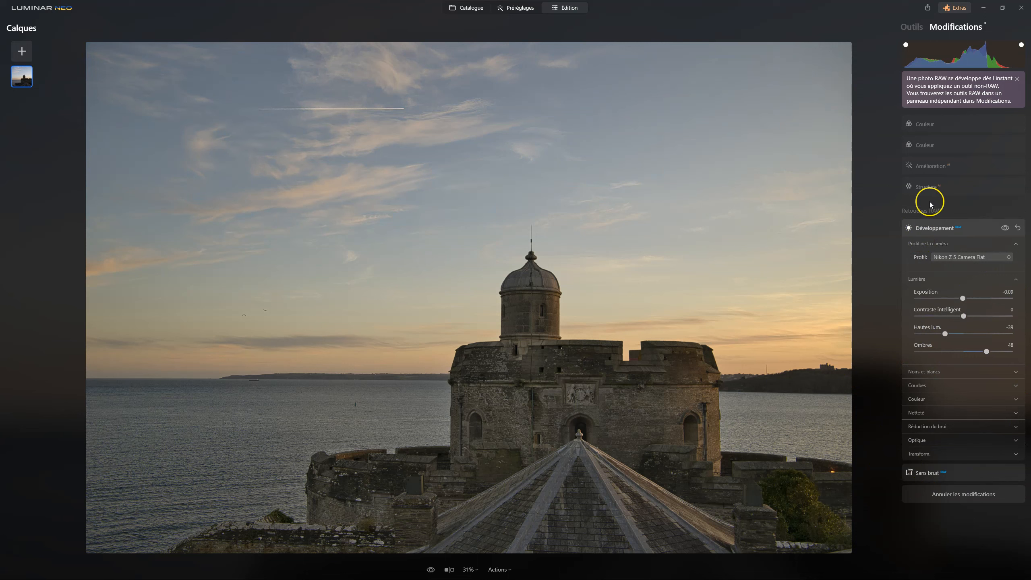
click(923, 124)
click(928, 284)
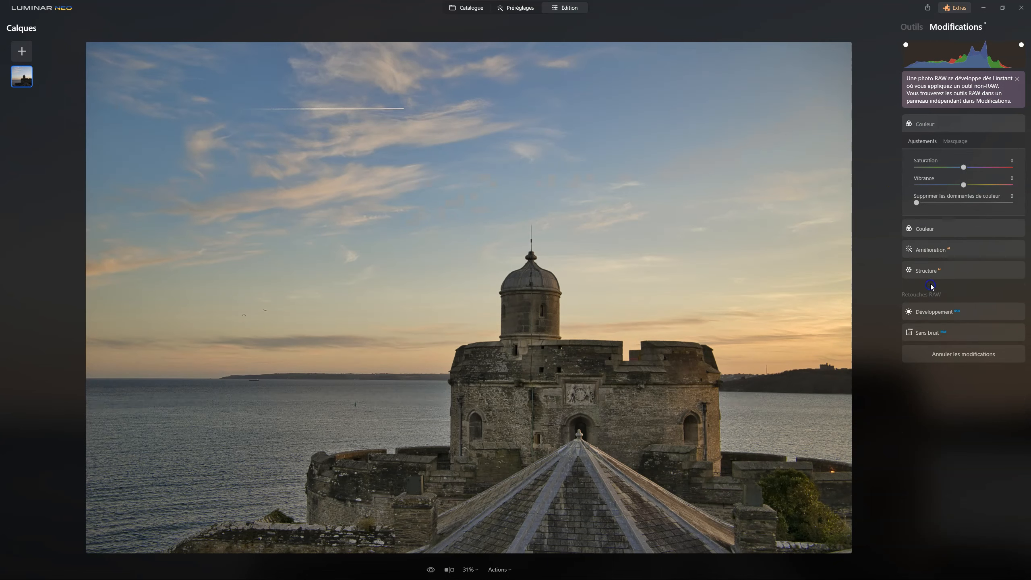
click(927, 164)
click(925, 147)
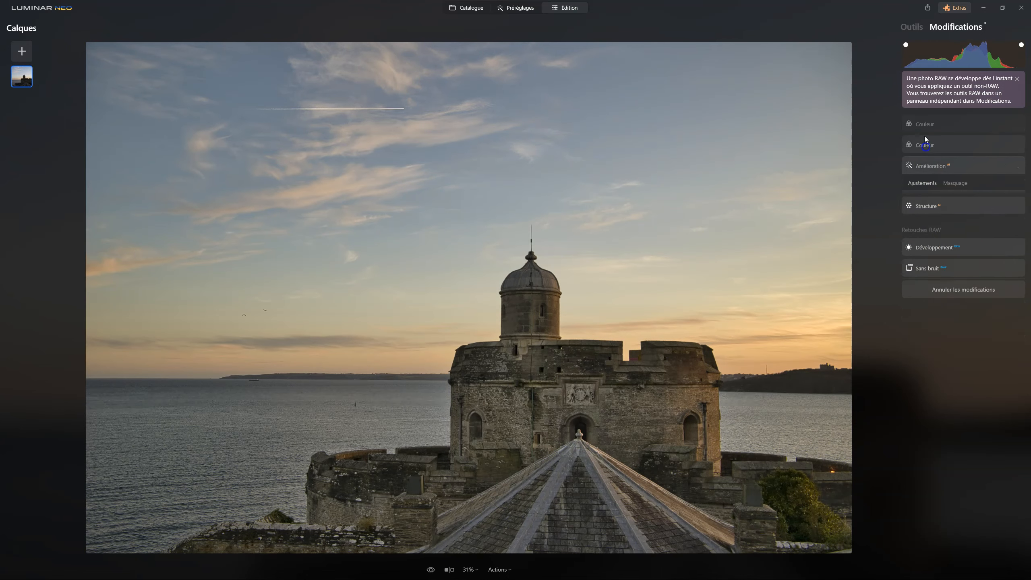
click(923, 124)
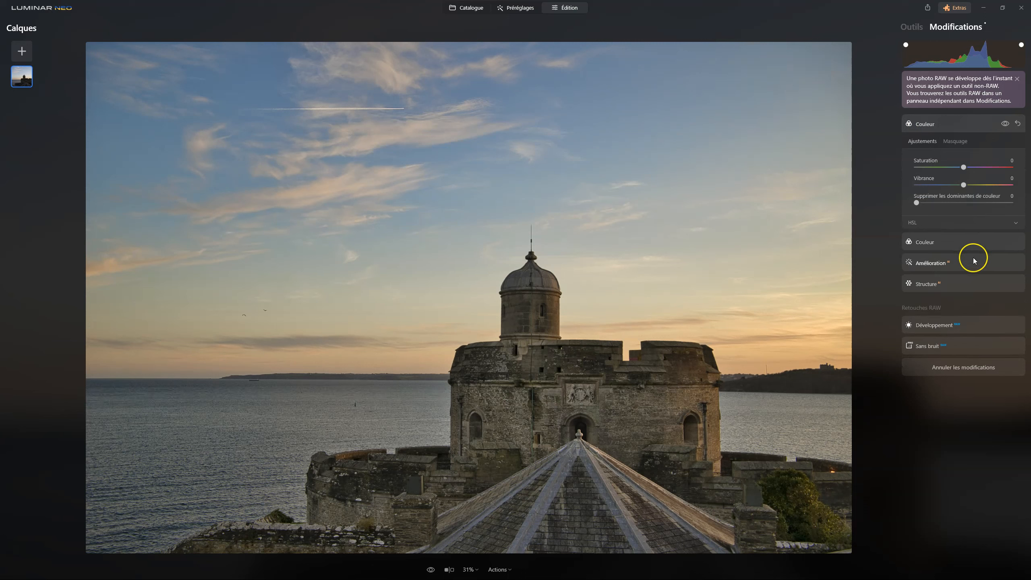
- Set Saturation to -37 in the older Couleur edit and -47 in the newest one, and compare with the earlier stages
click(930, 242)
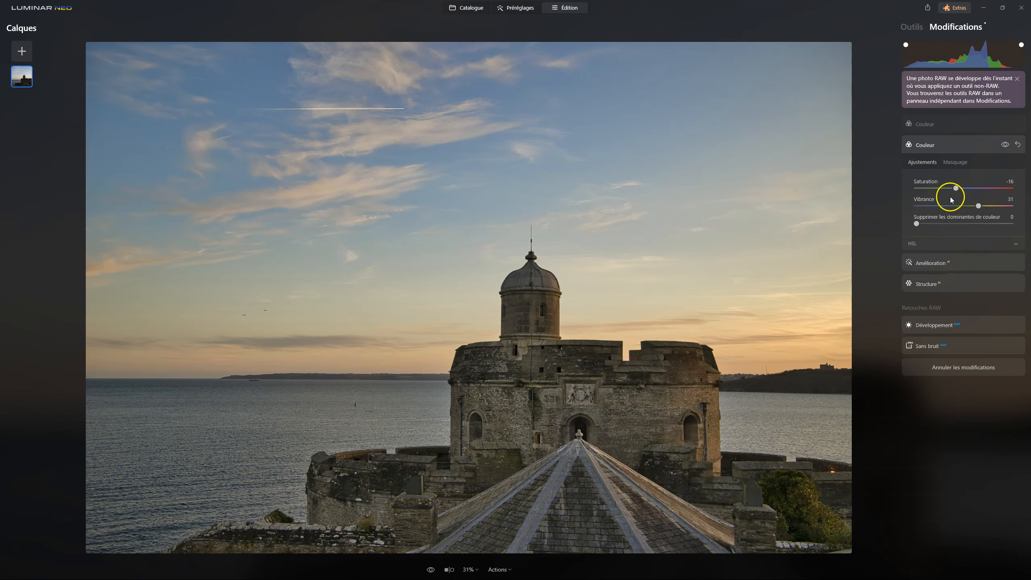
drag(955, 189, 944, 188)
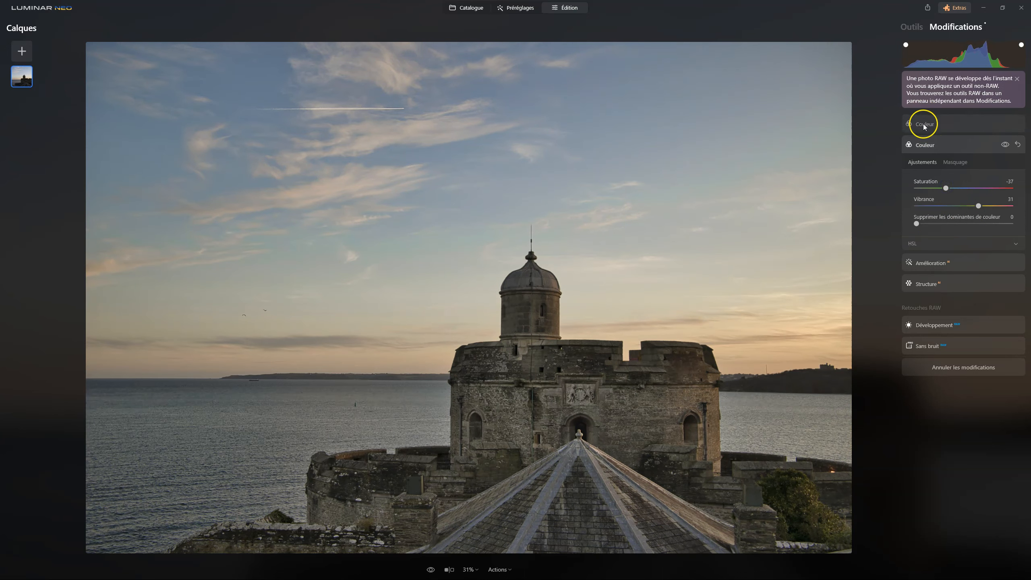
click(925, 123)
drag(963, 167, 940, 167)
click(930, 284)
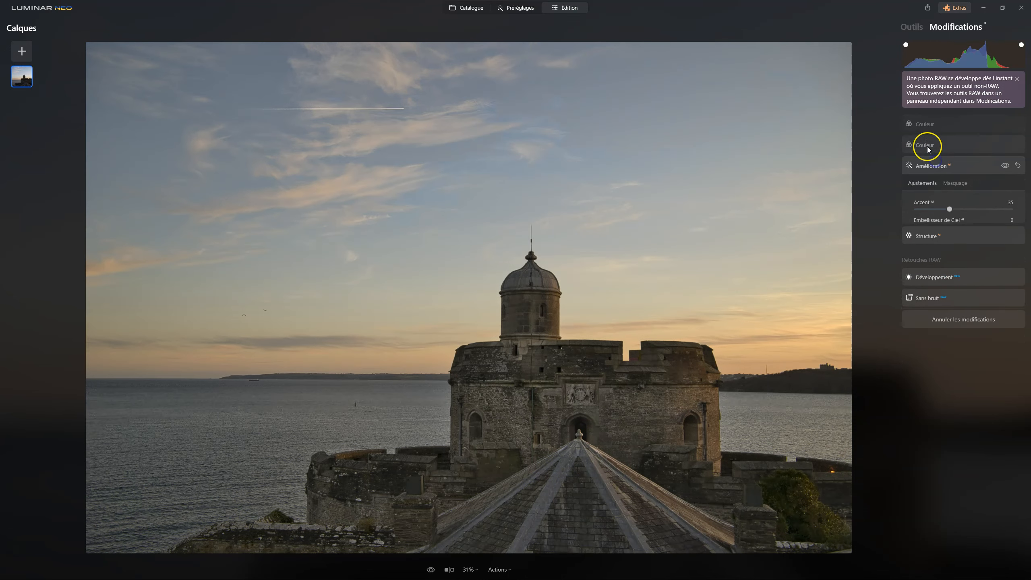
click(927, 129)
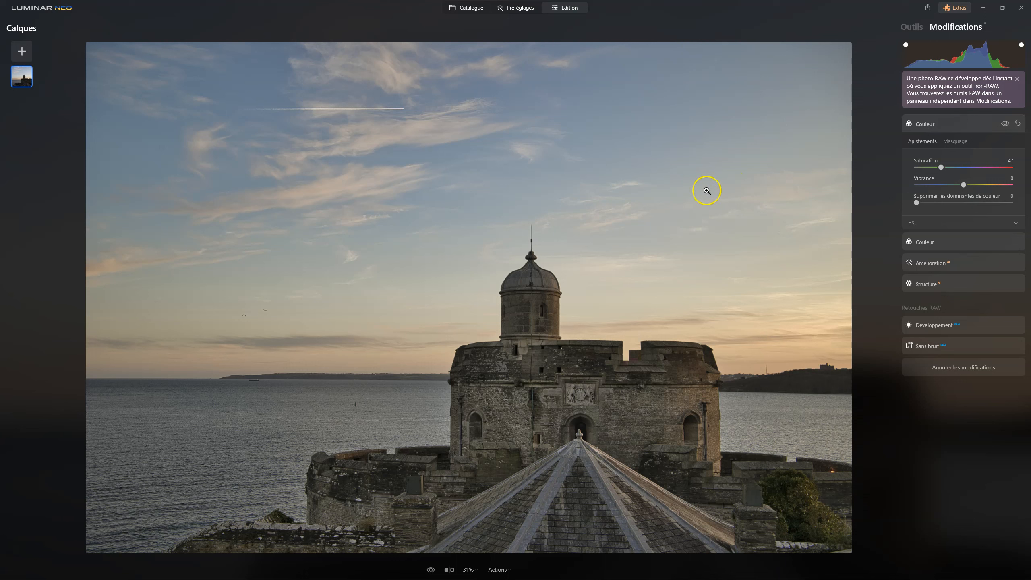
- Set Accent to 56 in the recorded Amélioration edit and check the photo with both Couleur edits applied
click(926, 263)
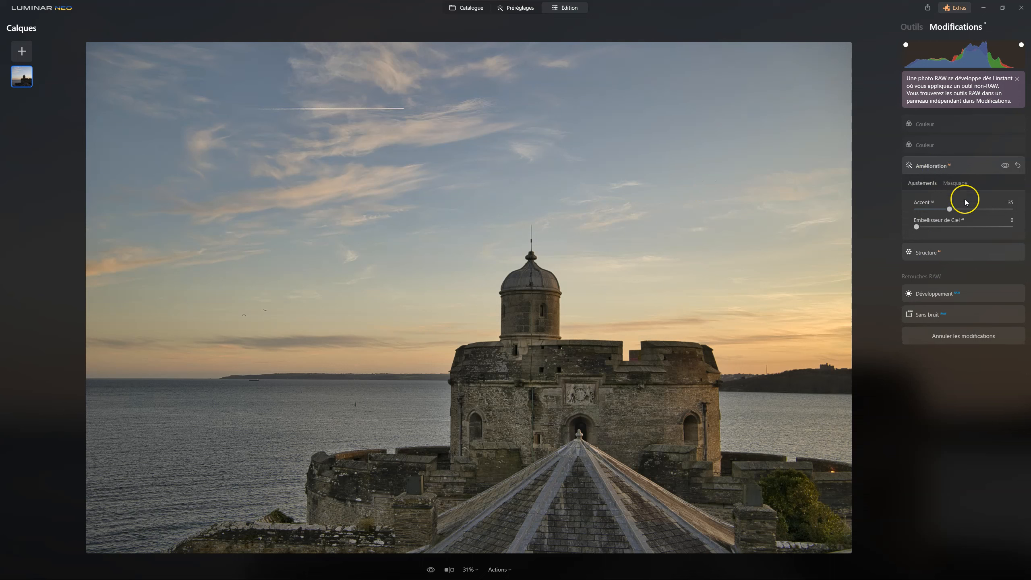
drag(949, 209, 969, 210)
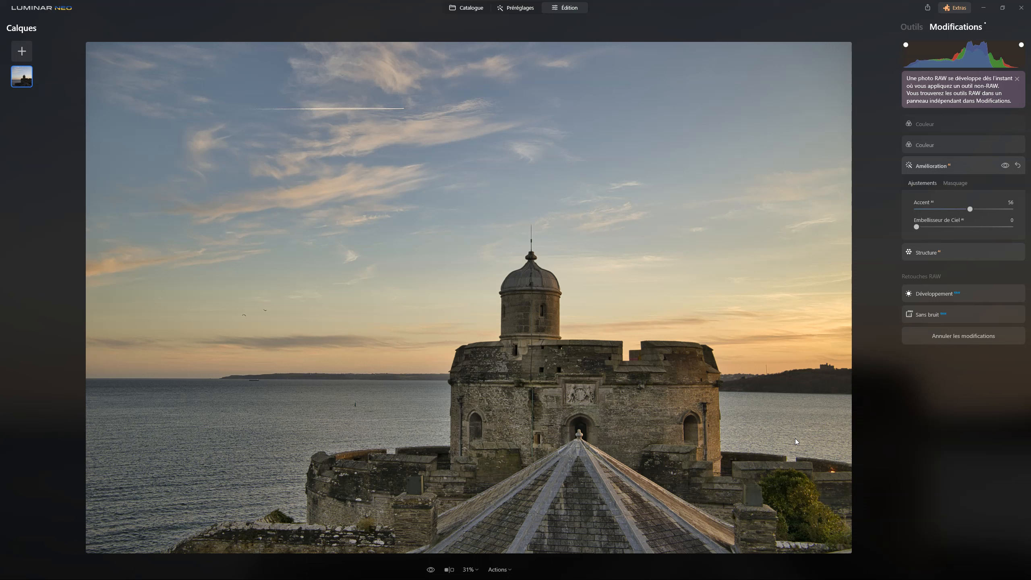
click(926, 146)
click(928, 124)
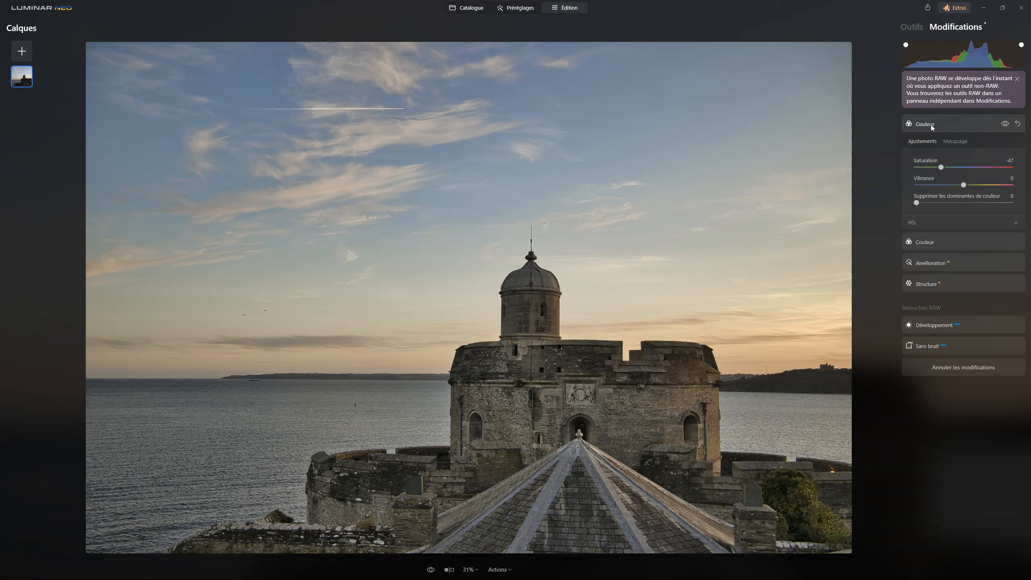
- Go back through the recorded edits from the older Couleur edit to Structure and Développement to compare the photo's stages
click(928, 241)
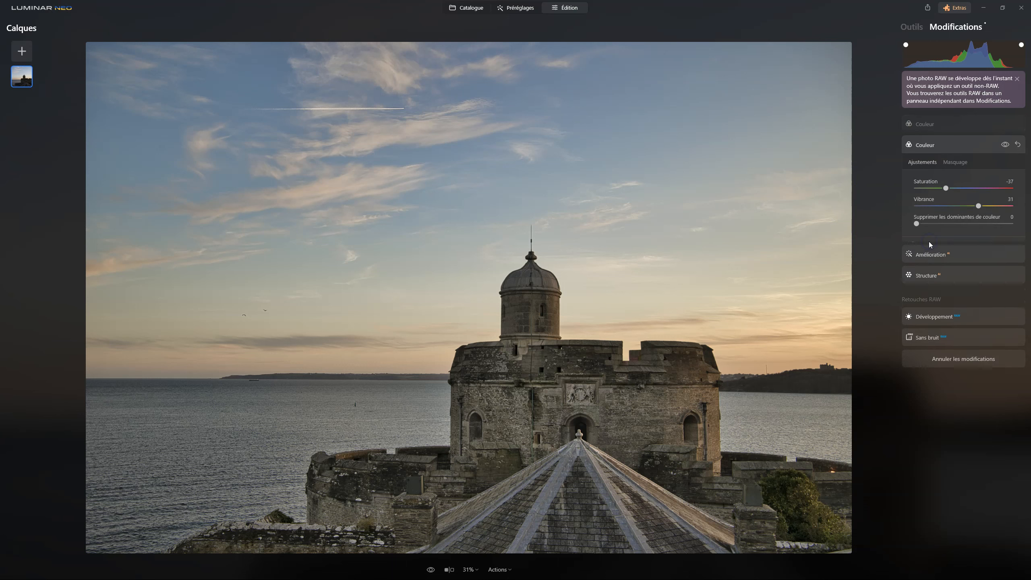
click(919, 262)
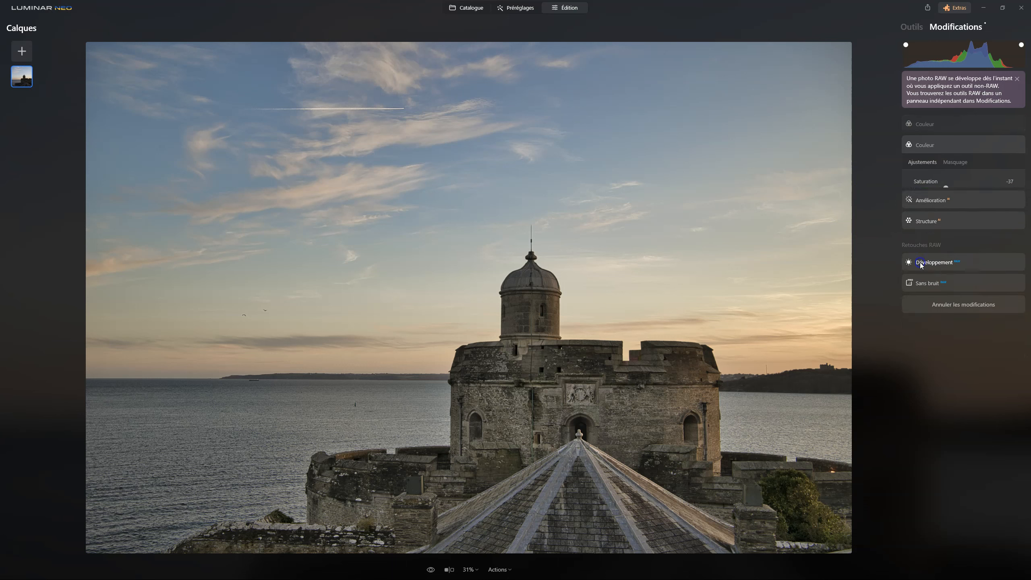
click(923, 253)
click(940, 295)
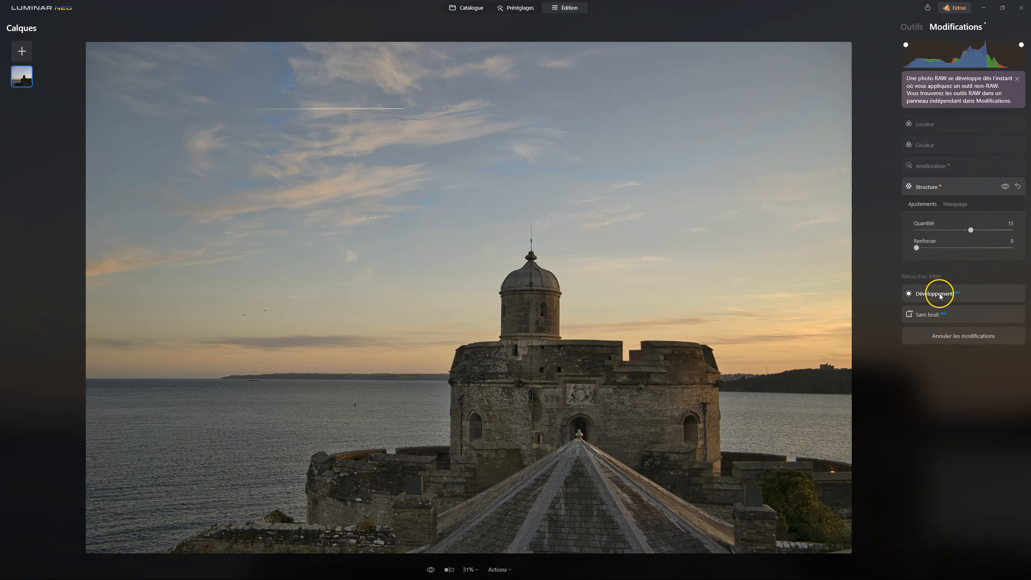
- Compare the photo at the recorded Amélioration stage, with the older Couleur edit, and with the newest Couleur edit applied
click(925, 166)
click(922, 145)
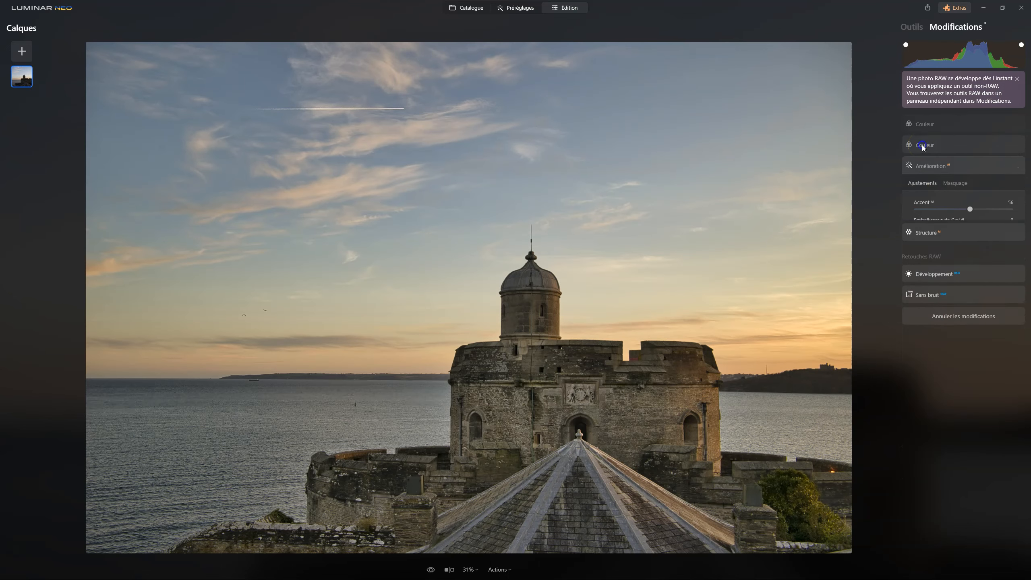
click(922, 124)
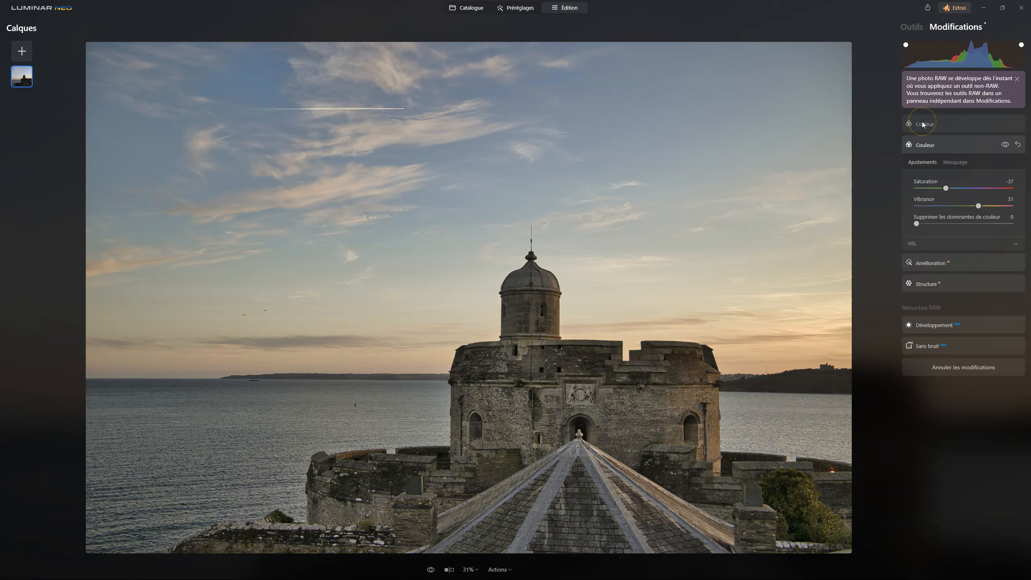
click(1026, 135)
- Remove the older and the newest Couleur edits from the recorded modifications, and return to the list of editing tools
click(936, 239)
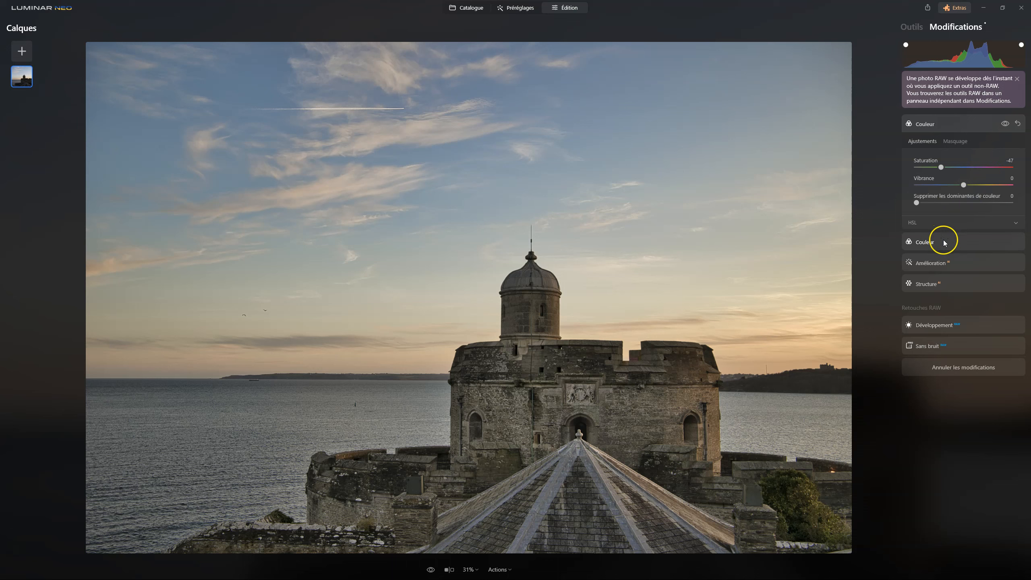
click(1017, 145)
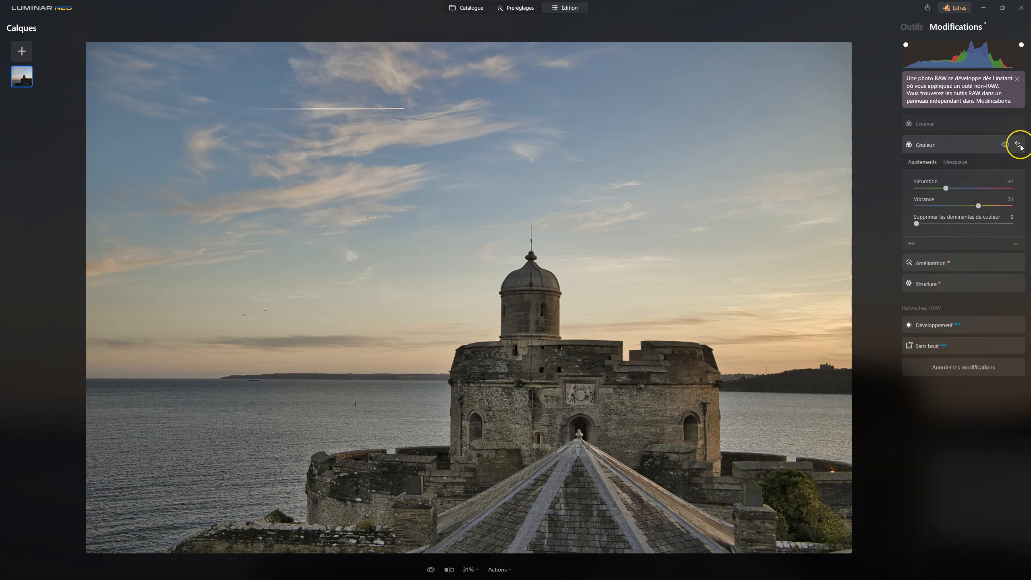
click(1019, 145)
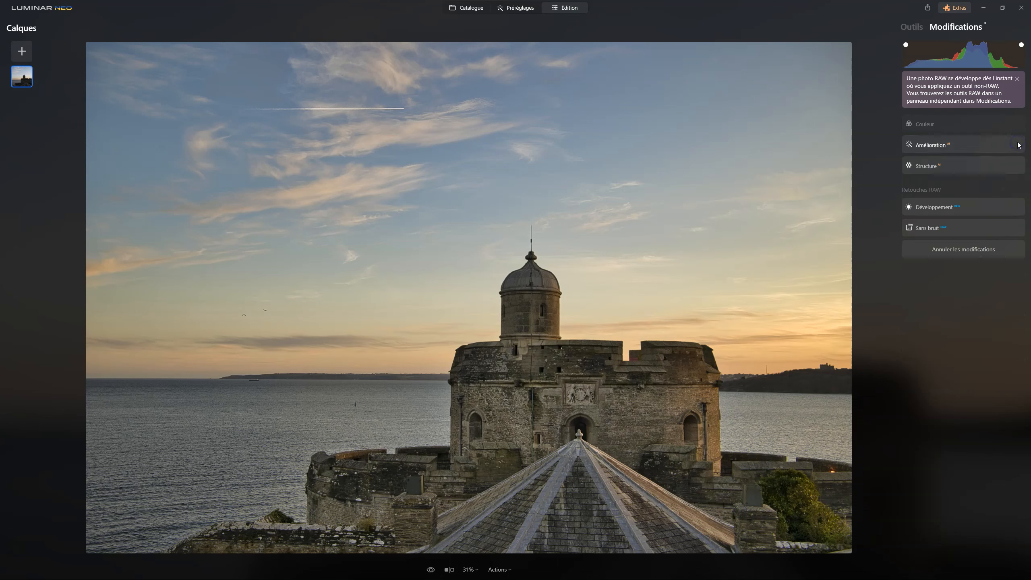
click(1015, 123)
click(1000, 124)
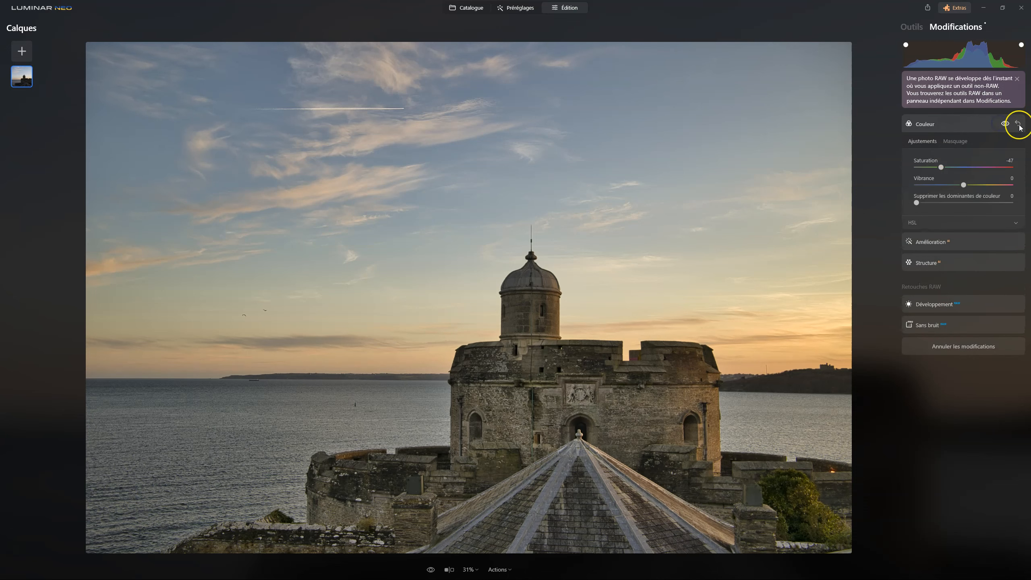
click(1019, 123)
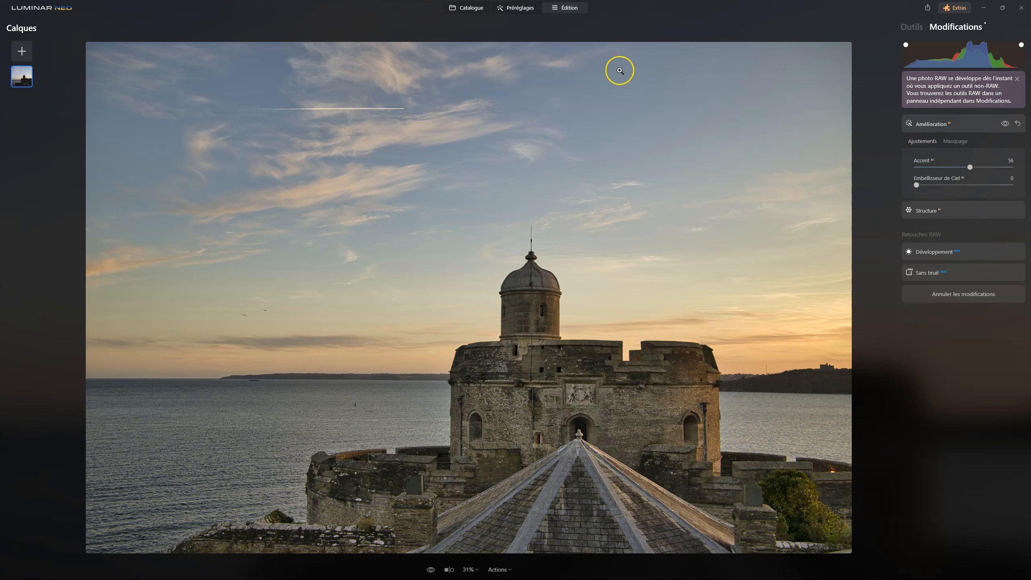
click(912, 27)
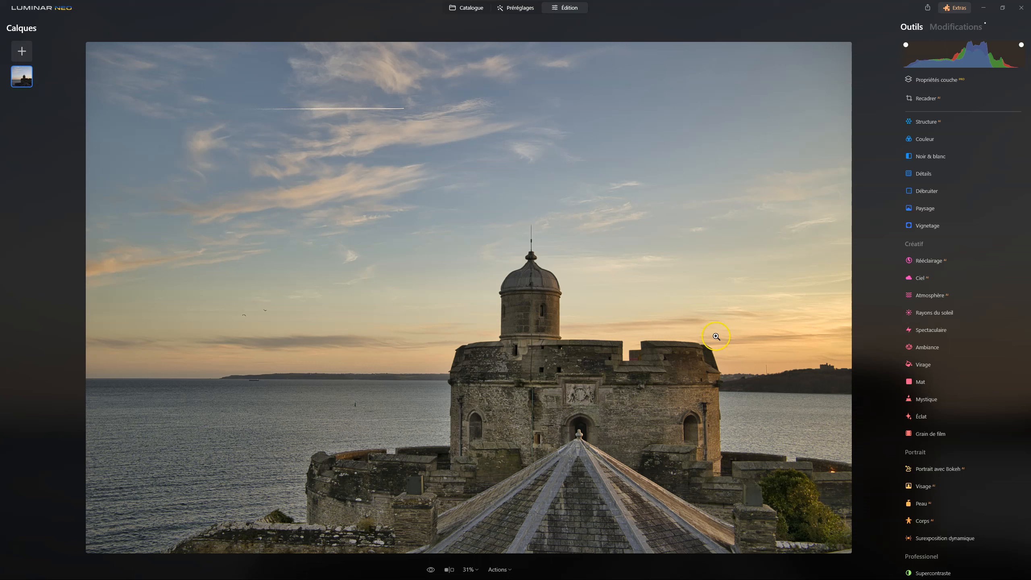
click(702, 313)
click(710, 290)
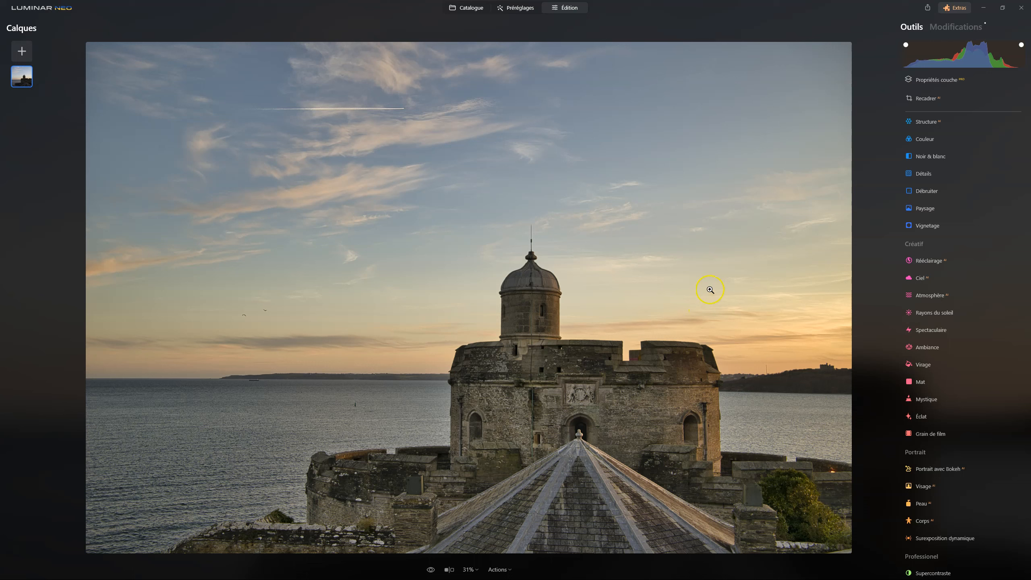